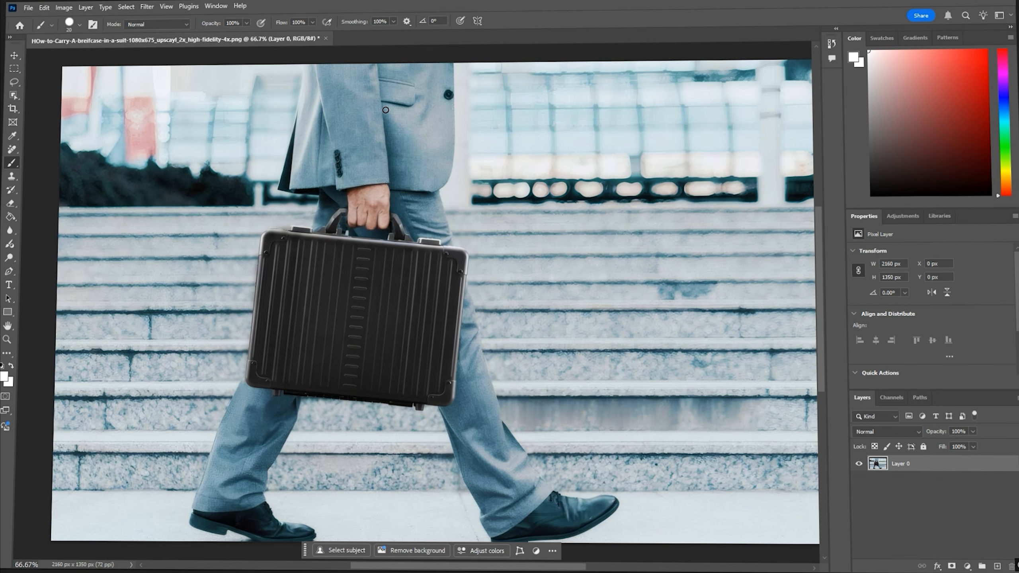
- Cut out the man and briefcase onto a new masked layer using Select Subject and Select and Mask
{"action": "left_click", "coordinate": [125, 6]}
{"action": "left_click", "coordinate": [159, 152]}
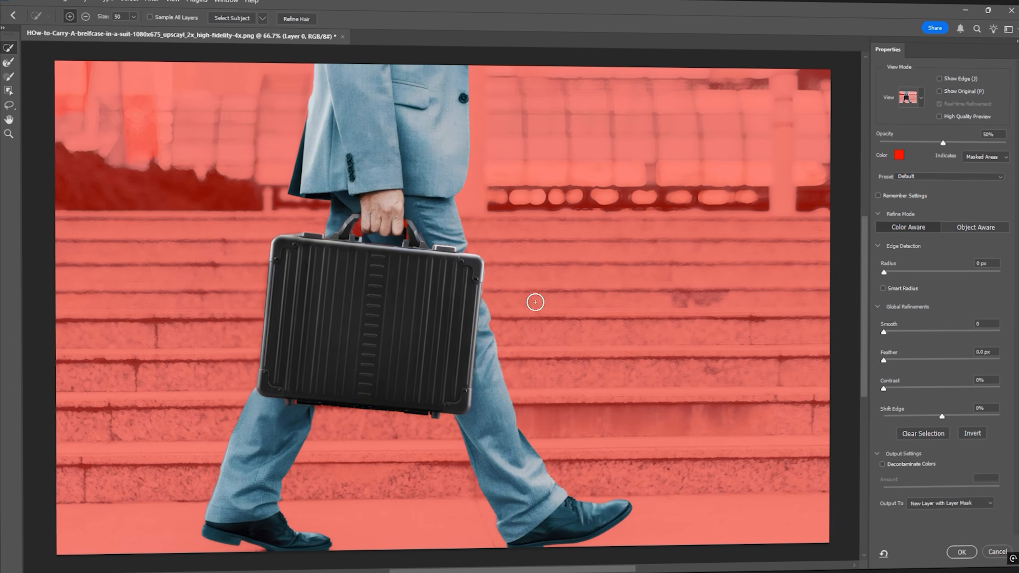
{"action": "left_click", "coordinate": [960, 550]}
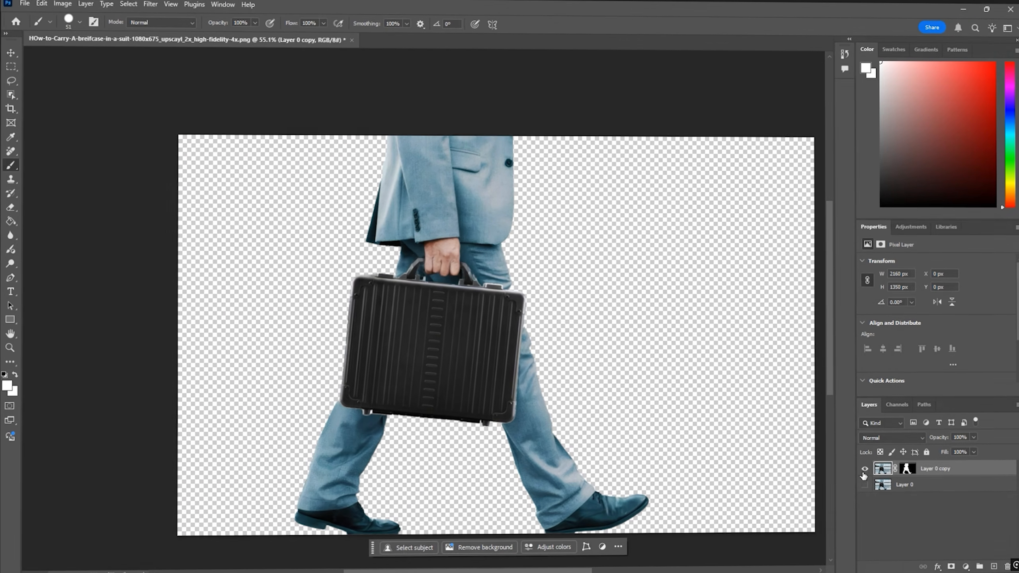
- Hide the cutout layer and Generative Fill a rectangle around the man on the original layer to remove him
{"action": "left_click", "coordinate": [865, 468]}
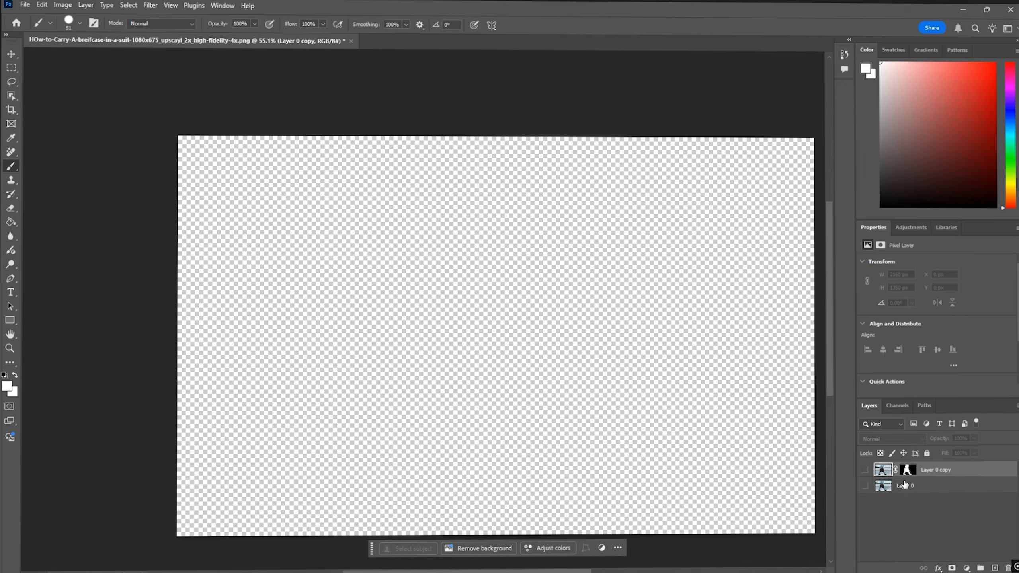
{"action": "left_click", "coordinate": [882, 483]}
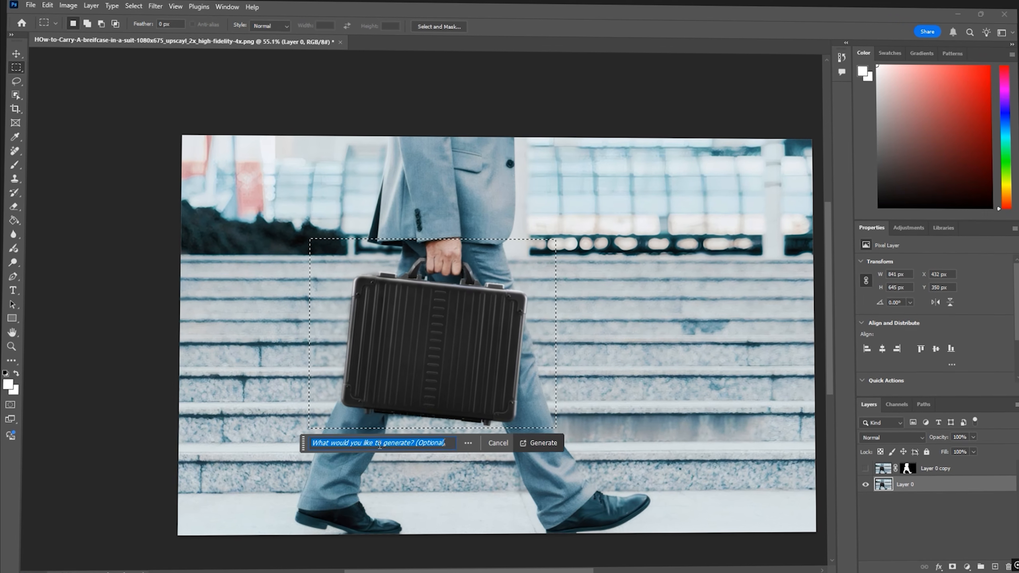
{"action": "left_click", "coordinate": [532, 444]}
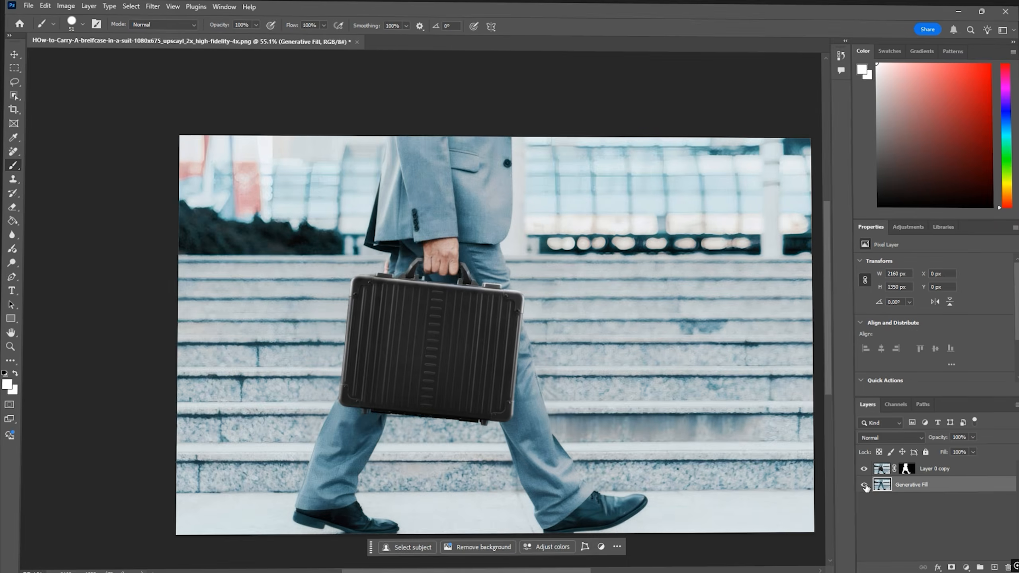
- Hide the Generative Fill background layer and apply the layer mask on the cutout layer
{"action": "left_click", "coordinate": [865, 485]}
{"action": "right_click", "coordinate": [907, 469]}
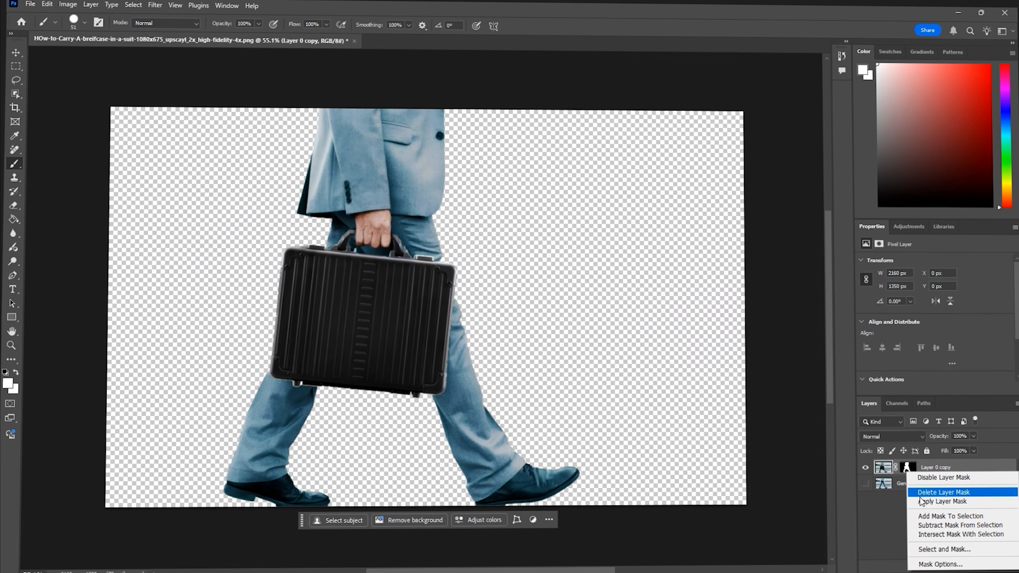
{"action": "left_click", "coordinate": [894, 500]}
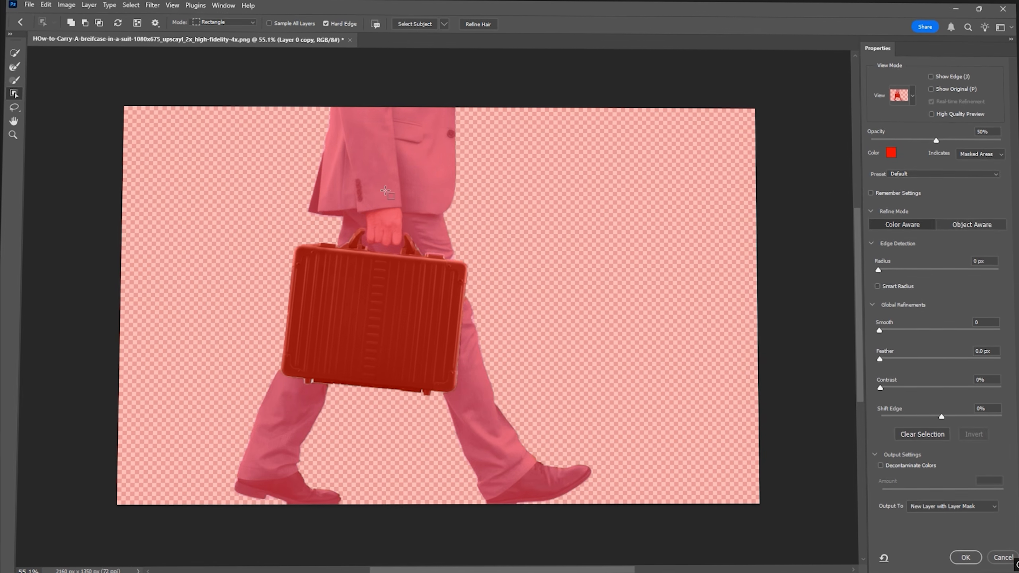
- In Select and Mask, select the arm and briefcase and output them as a new layer with layer mask
{"action": "left_click", "coordinate": [380, 285]}
{"action": "left_click", "coordinate": [954, 506]}
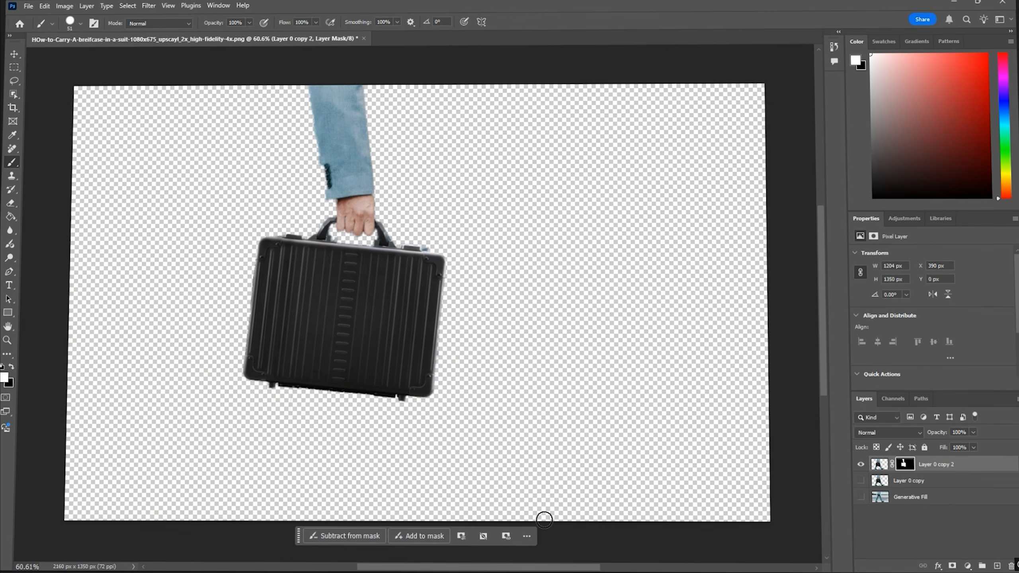
{"action": "left_click_drag", "start_coordinate": [505, 568], "coordinate": [464, 569]}
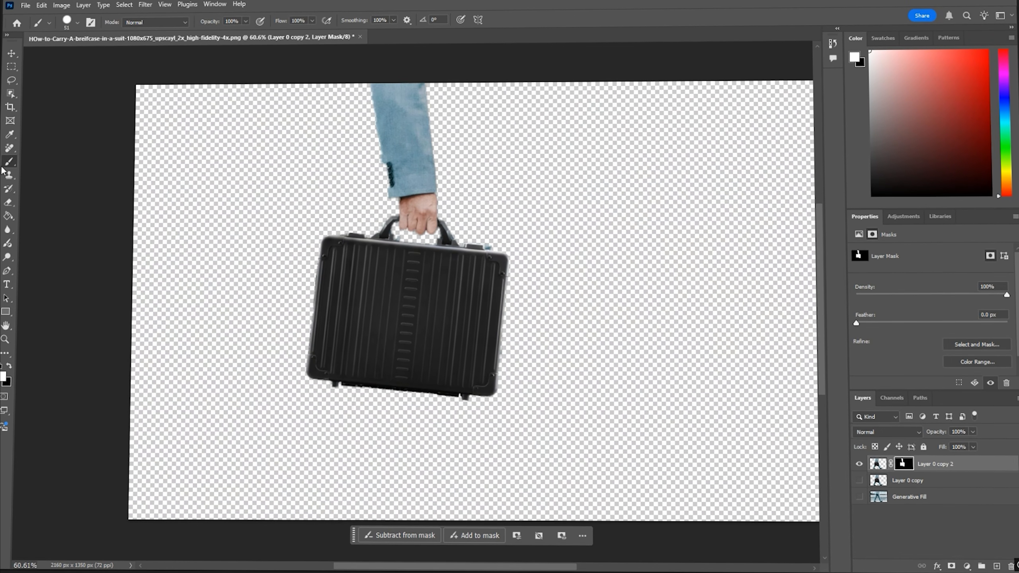
- Zoom in and brush the mask edges around the hand and briefcase with a smaller brush to clean them up
{"action": "left_click", "coordinate": [79, 23]}
{"action": "left_click_drag", "start_coordinate": [70, 54], "coordinate": [68, 53]}
{"action": "left_click", "coordinate": [407, 273]}
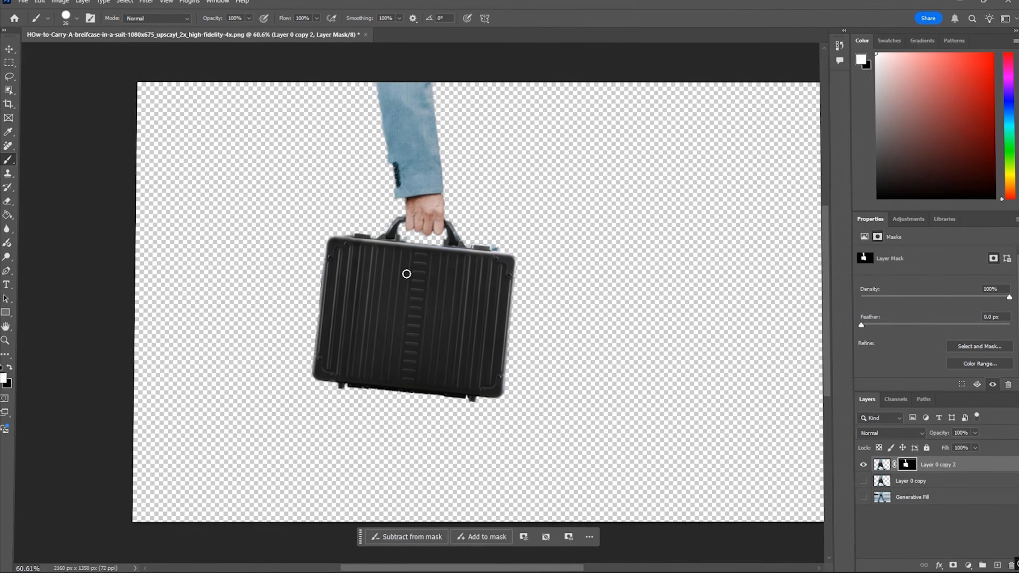
{"action": "scroll", "coordinate": [389, 140], "scroll_direction": "up", "scroll_amount": 4}
{"action": "key", "text": "x"}
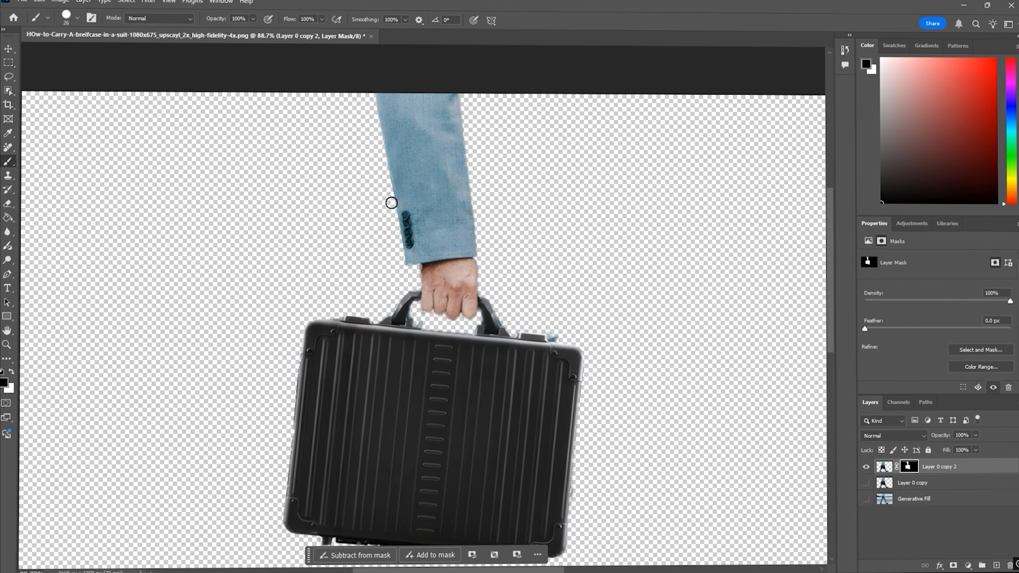
{"action": "key", "text": "x"}
{"action": "scroll", "coordinate": [423, 298], "scroll_direction": "up", "scroll_amount": 10}
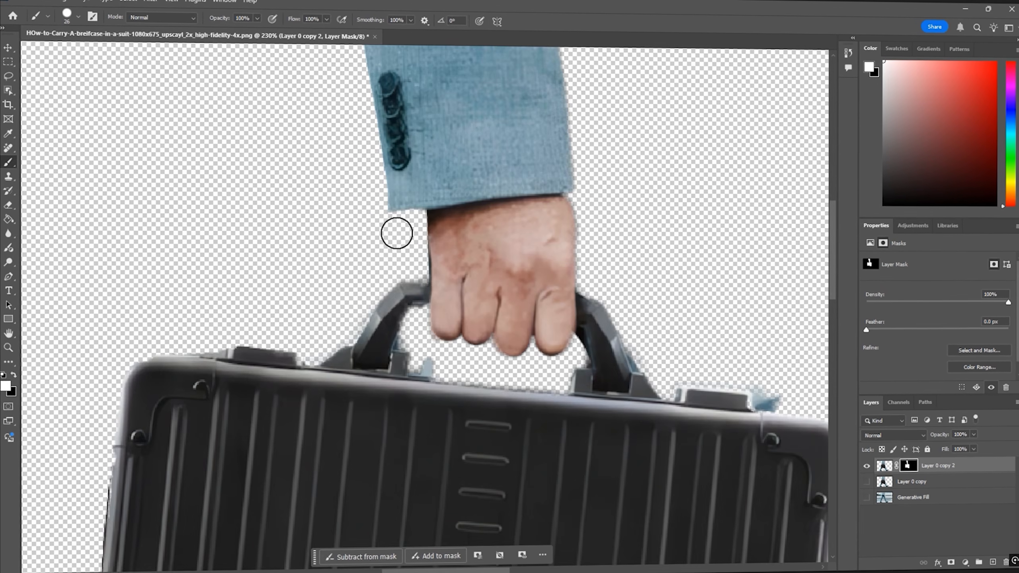
{"action": "key", "text": "["}
{"action": "key", "text": "["}
{"action": "key", "text": "["}
{"action": "key", "text": "["}
{"action": "scroll", "coordinate": [416, 291], "scroll_direction": "down", "scroll_amount": 5}
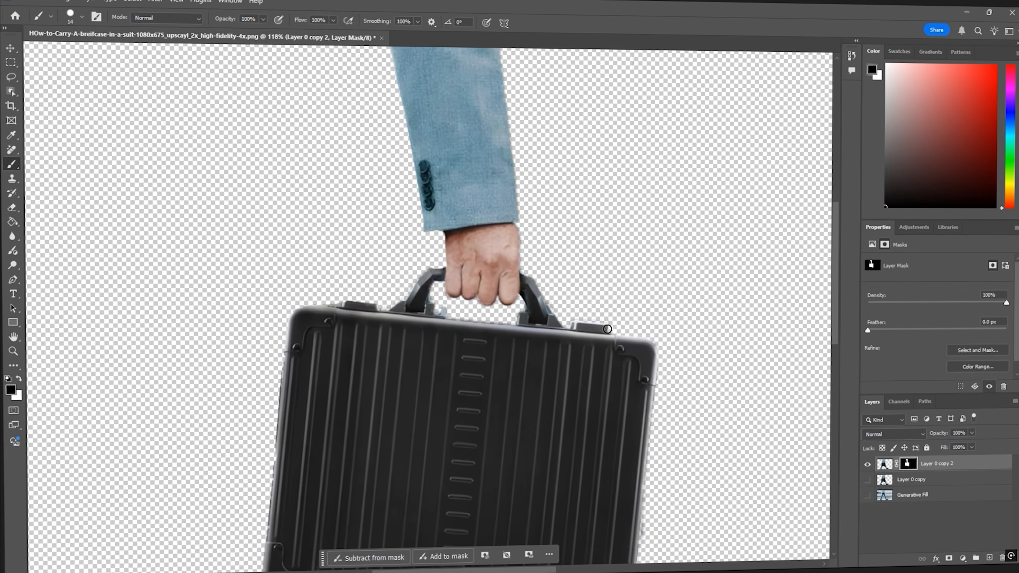
{"action": "key", "text": "x"}
{"action": "scroll", "coordinate": [526, 316], "scroll_direction": "down", "scroll_amount": 3}
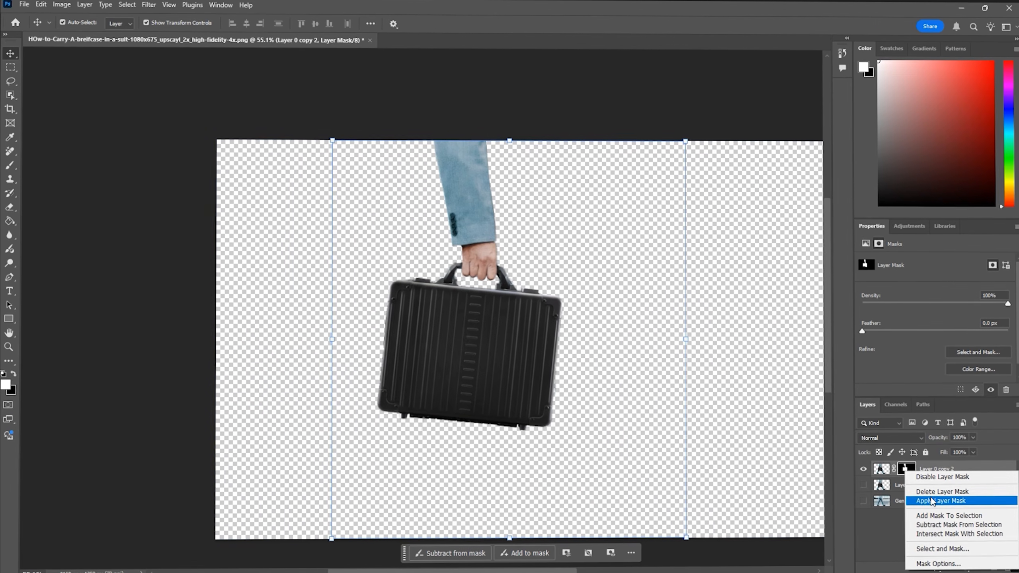
- Duplicate the arm-and-briefcase layer and isolate only the arm onto its own masked layer
{"action": "left_click", "coordinate": [934, 500]}
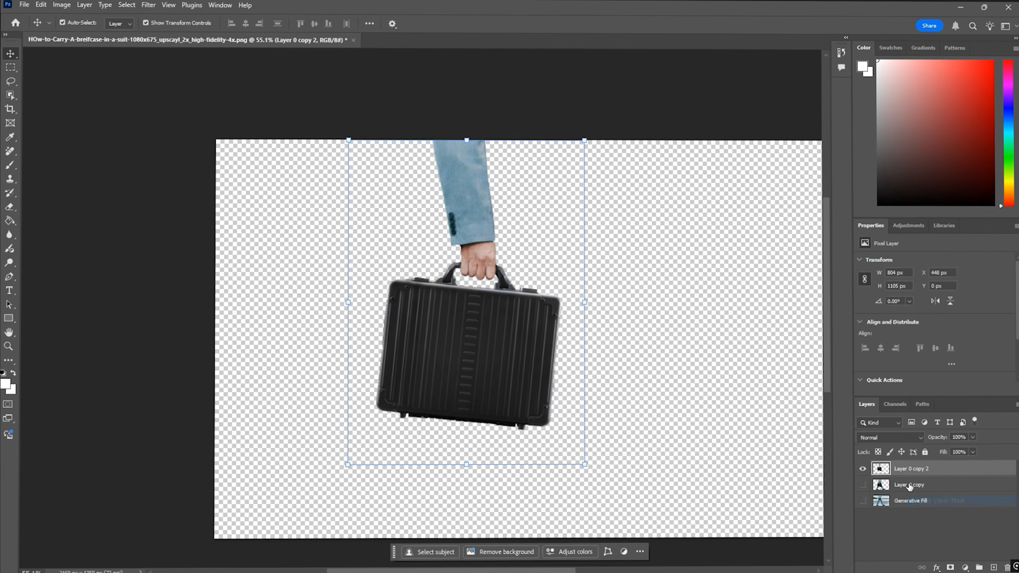
{"action": "key", "text": "ctrl+j"}
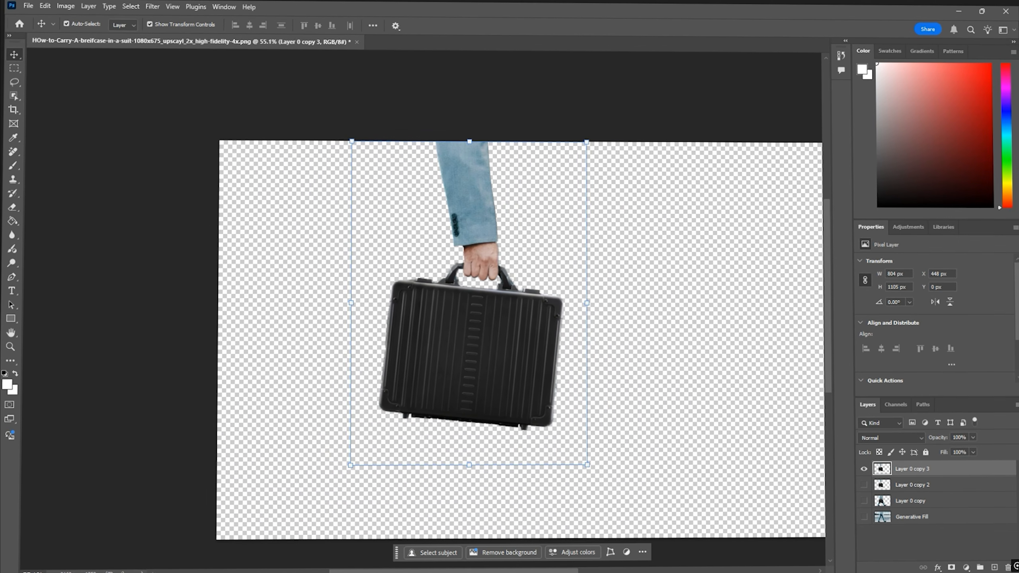
{"action": "key", "text": "alt+ctrl+r"}
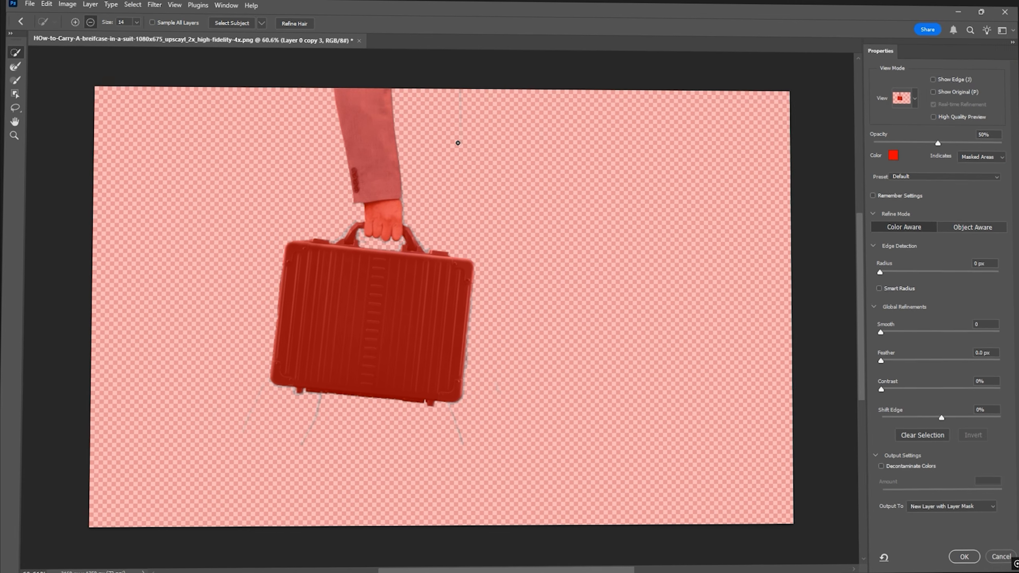
{"action": "mouse_move", "coordinate": [363, 285]}
{"action": "left_mouse_down"}
{"action": "mouse_move", "coordinate": [345, 313]}
{"action": "mouse_move", "coordinate": [370, 341]}
{"action": "left_mouse_up"}
{"action": "key", "text": "ctrl+z"}
{"action": "left_click", "coordinate": [20, 93]}
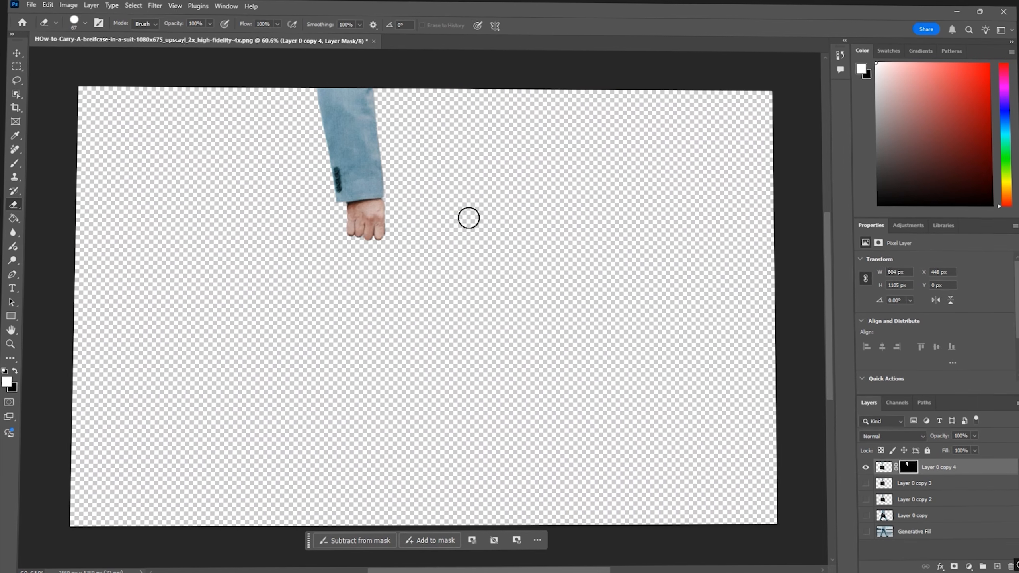
- Isolate only the briefcase onto its own masked layer with Select and Mask
{"action": "left_click_drag", "start_coordinate": [450, 95], "coordinate": [401, 88]}
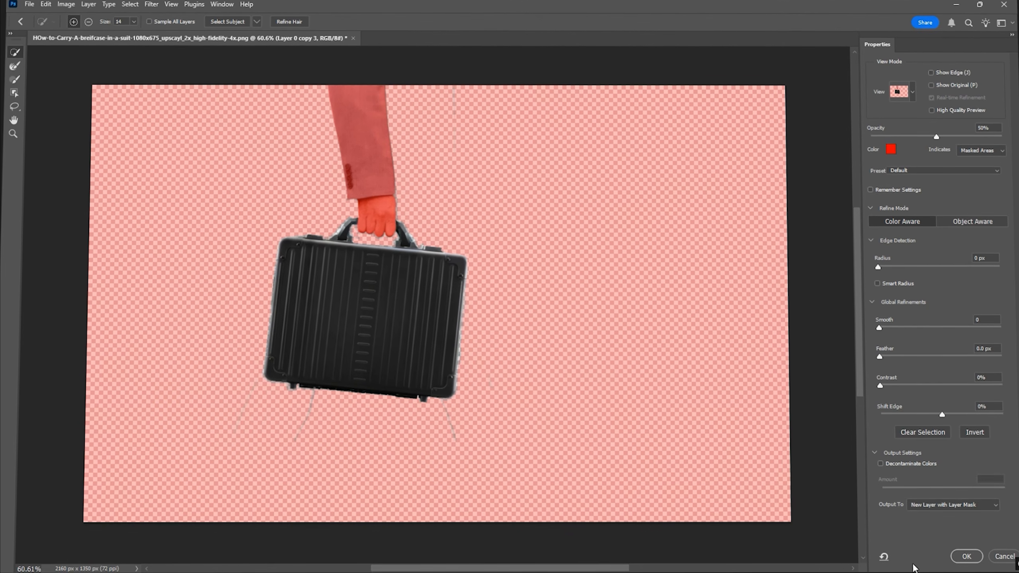
{"action": "left_click", "coordinate": [967, 558]}
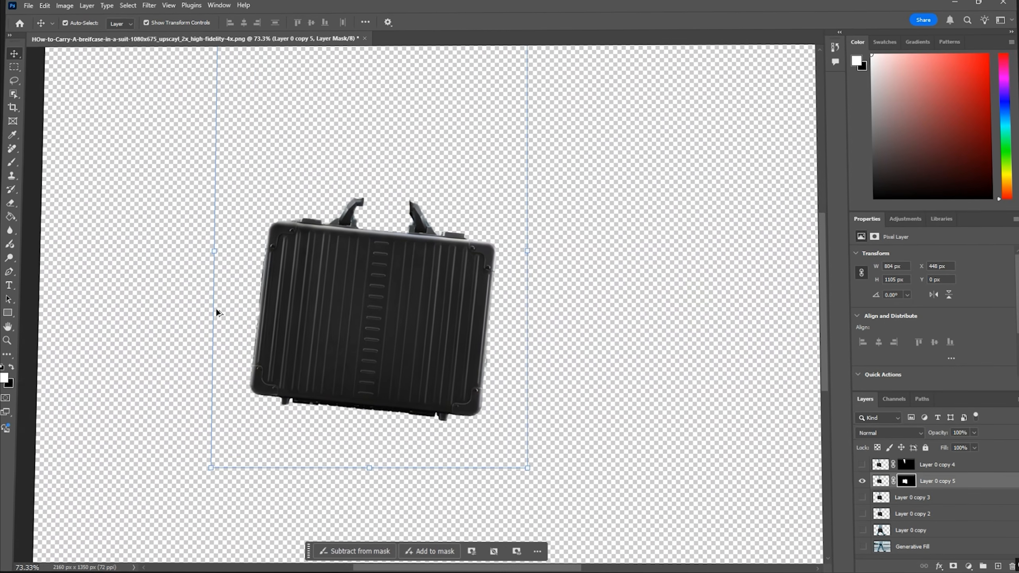
- Complete the briefcase's missing handle with Generative Fill, choosing the second variation, then fit the canvas on screen
{"action": "scroll", "coordinate": [216, 313], "scroll_direction": "up", "scroll_amount": 3}
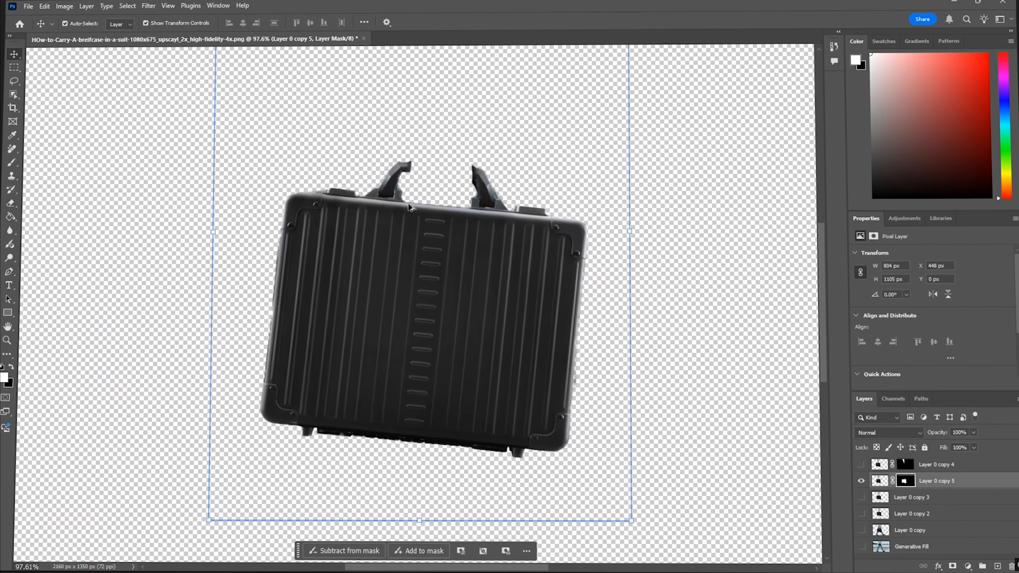
{"action": "scroll", "coordinate": [453, 219], "scroll_direction": "up", "scroll_amount": 3}
{"action": "scroll", "coordinate": [481, 252], "scroll_direction": "up", "scroll_amount": 1}
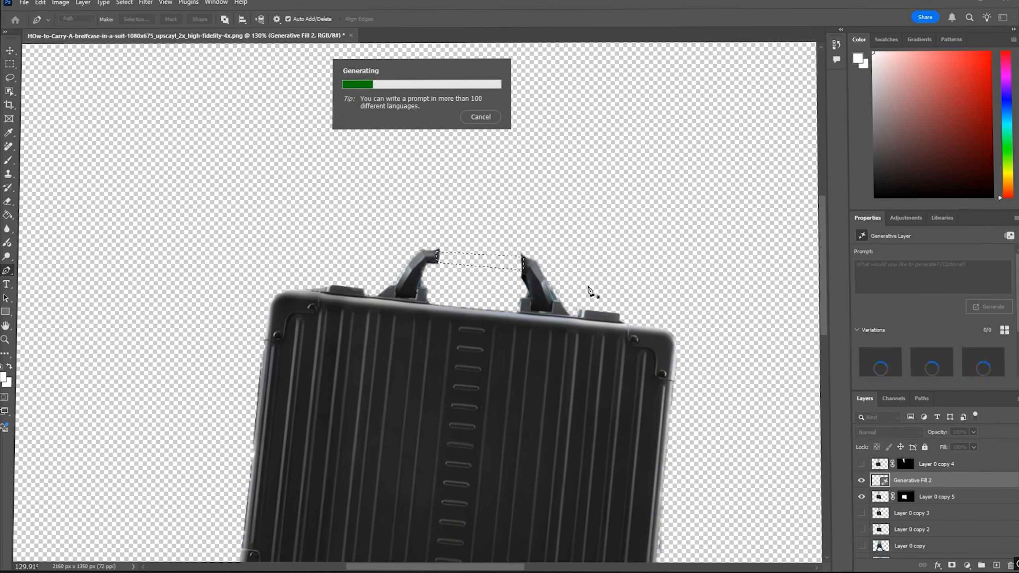
{"action": "left_click", "coordinate": [936, 370]}
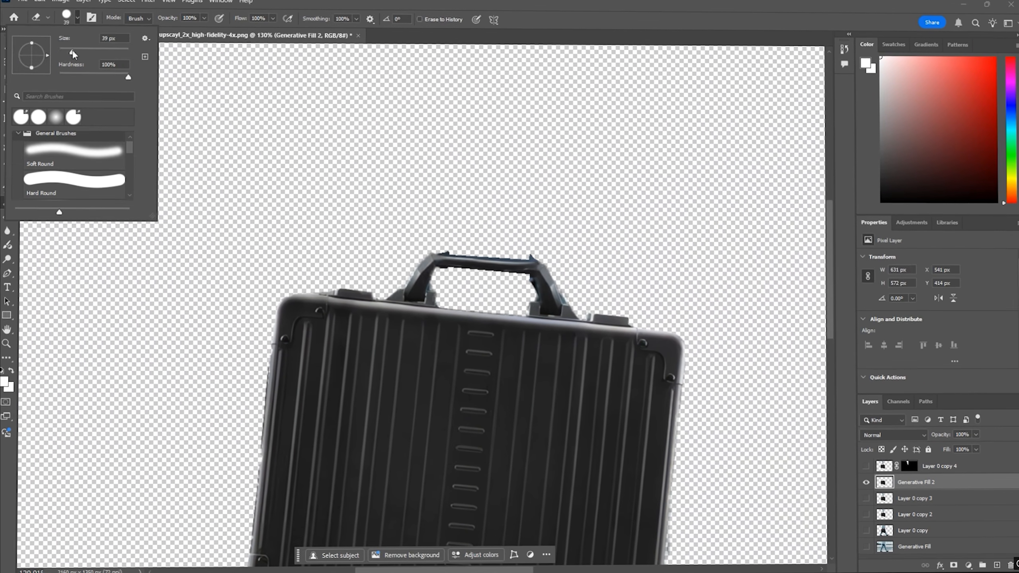
{"action": "scroll", "coordinate": [602, 250], "scroll_direction": "up", "scroll_amount": 2}
{"action": "mouse_move", "coordinate": [542, 280]}
{"action": "left_mouse_down"}
{"action": "mouse_move", "coordinate": [556, 293]}
{"action": "mouse_move", "coordinate": [490, 289]}
{"action": "left_mouse_up"}
{"action": "key", "text": "ctrl+0"}
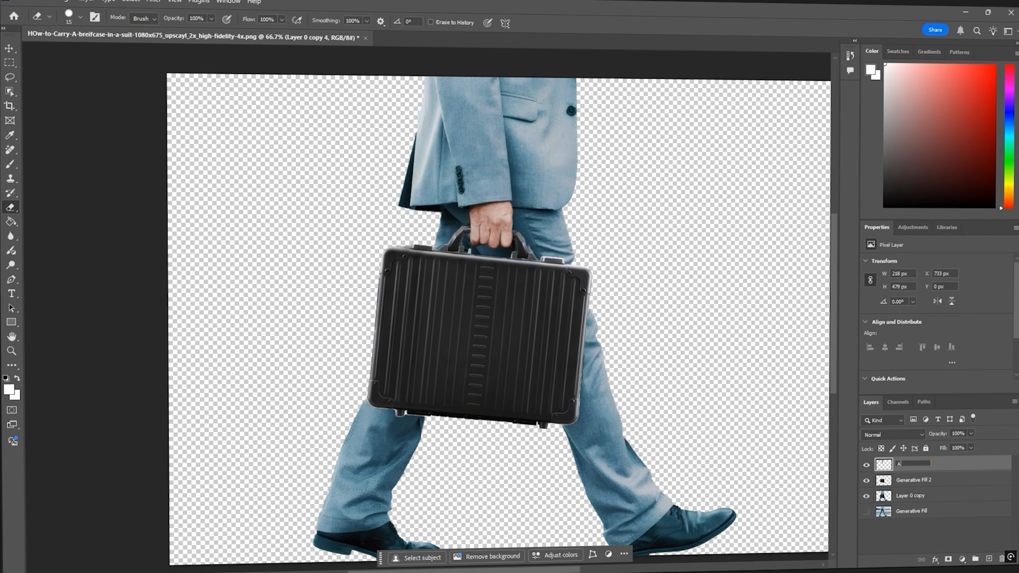
- Rename the arm layer Arm and the briefcase layer Briefcase
{"action": "type", "text": "rm"}
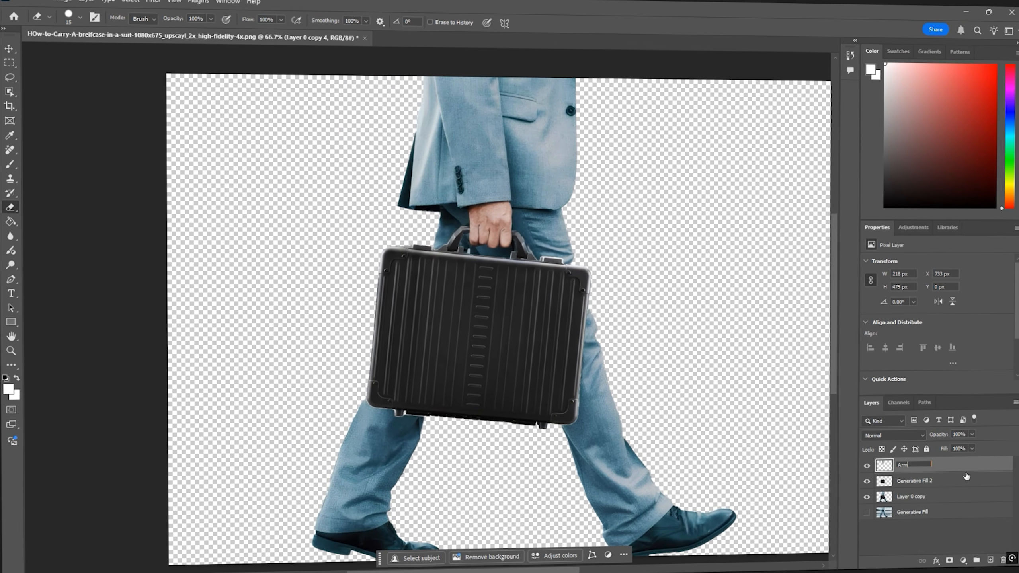
{"action": "key", "text": "Tab"}
{"action": "type", "text": "Briefcase"}
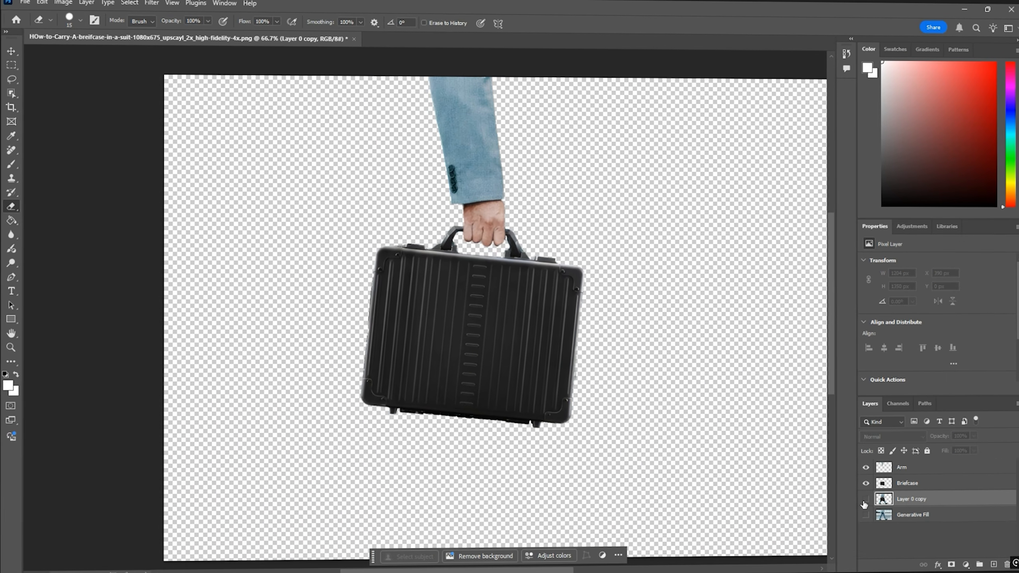
- Delete the leftover Layer 0 copy and show only the Generative Fill background layer
{"action": "key", "text": "Delete"}
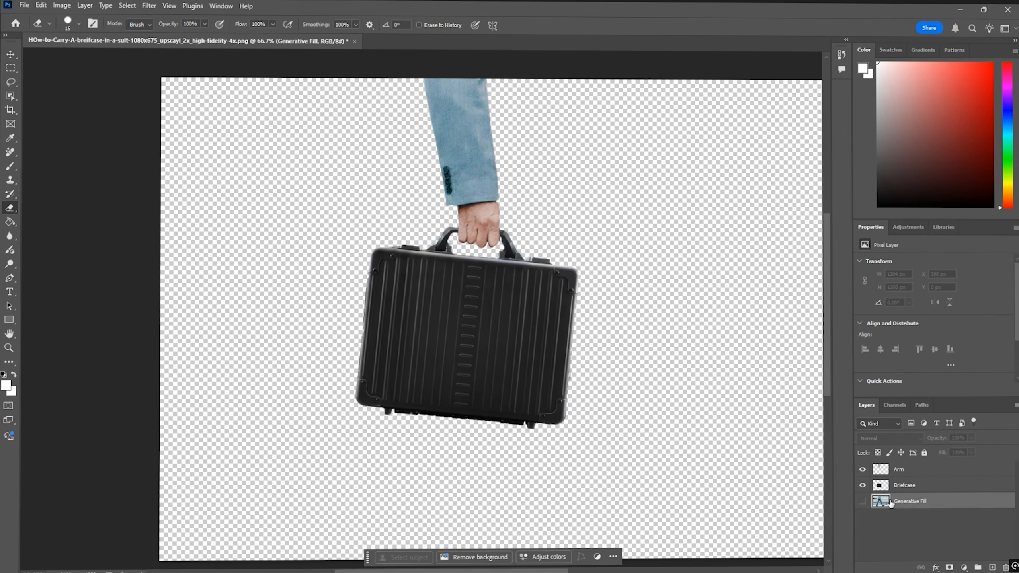
{"action": "left_click", "coordinate": [863, 501]}
{"action": "left_click", "coordinate": [863, 485]}
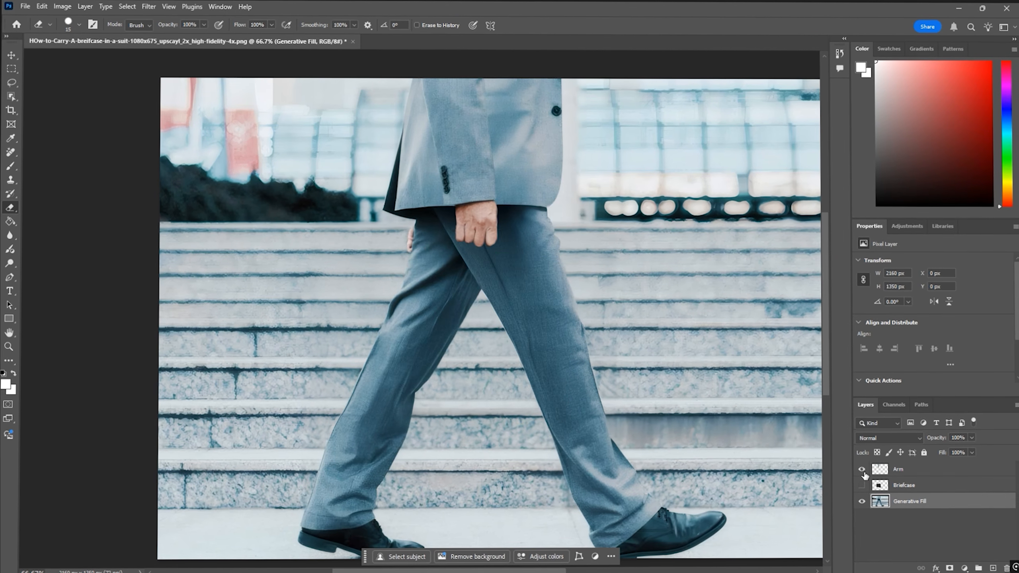
- Select the subject on the background layer and isolate the torso onto a new masked layer
{"action": "left_click", "coordinate": [129, 7]}
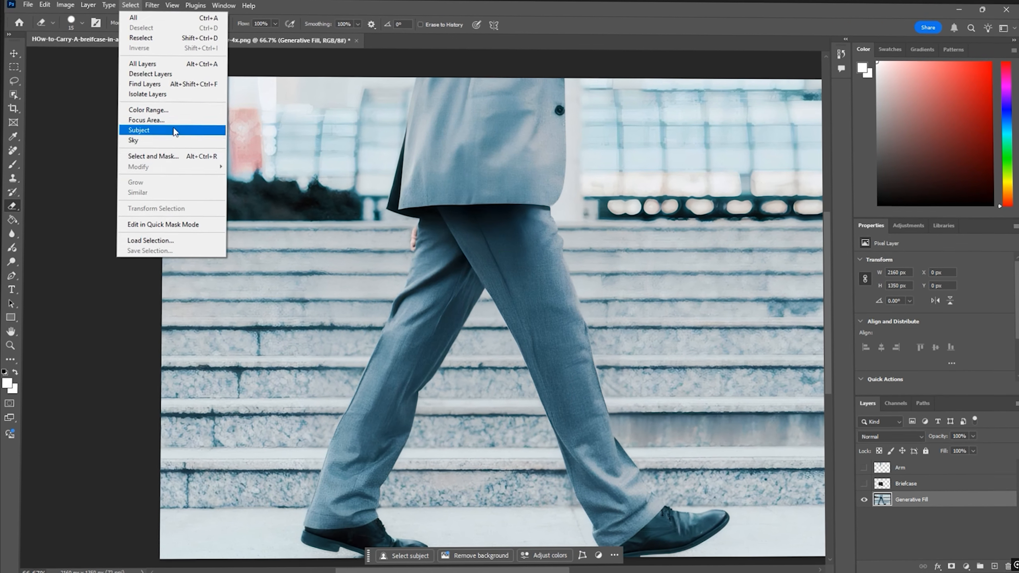
{"action": "left_click", "coordinate": [144, 130]}
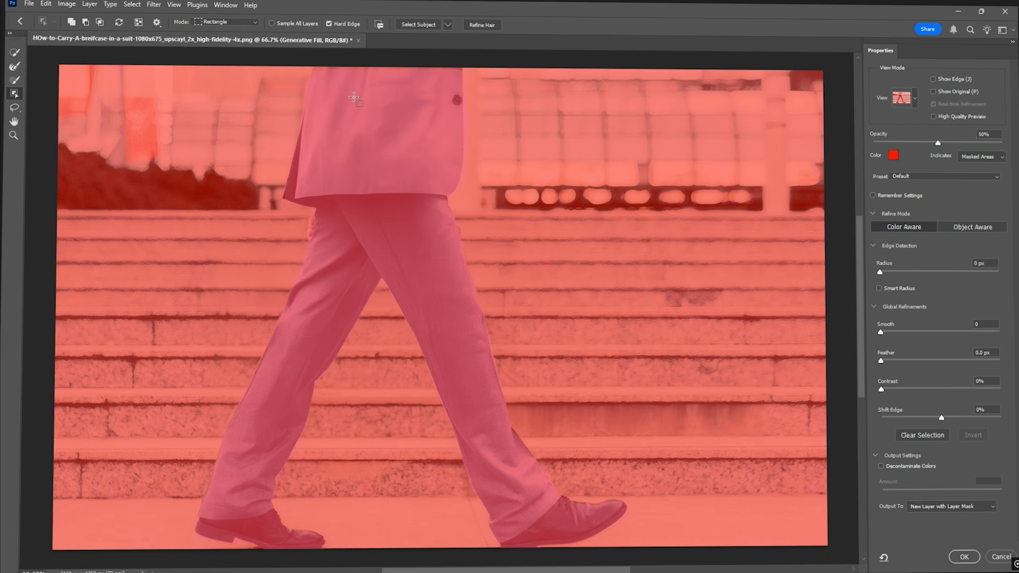
{"action": "left_click", "coordinate": [231, 24]}
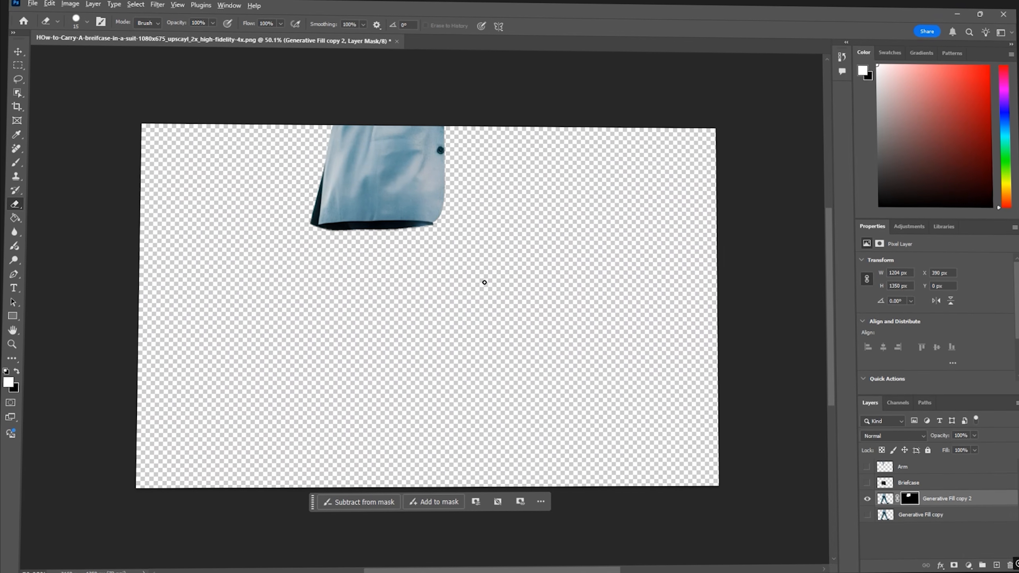
- Isolate the left and right legs onto separate masked layers using Select and Mask
{"action": "scroll", "coordinate": [454, 283], "scroll_direction": "up", "scroll_amount": 1}
{"action": "key", "text": "b"}
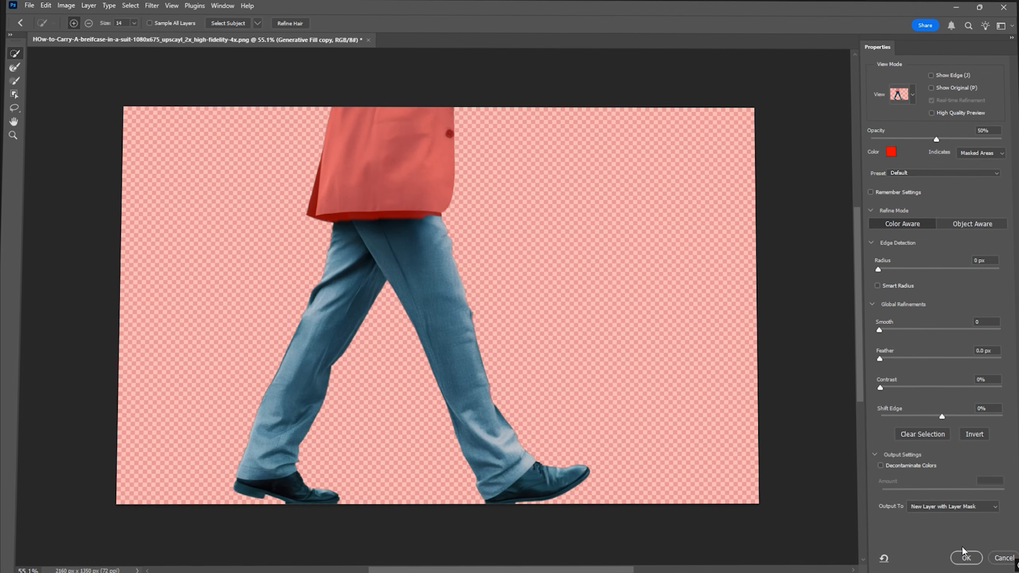
{"action": "left_click", "coordinate": [966, 557]}
{"action": "scroll", "coordinate": [549, 405], "scroll_direction": "up", "scroll_amount": 1}
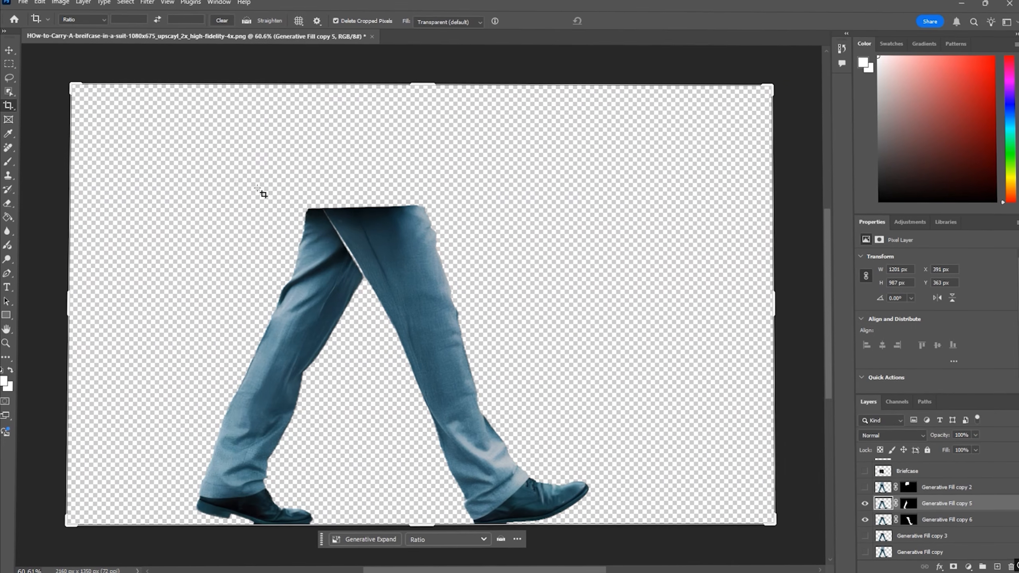
{"action": "left_click", "coordinate": [9, 51]}
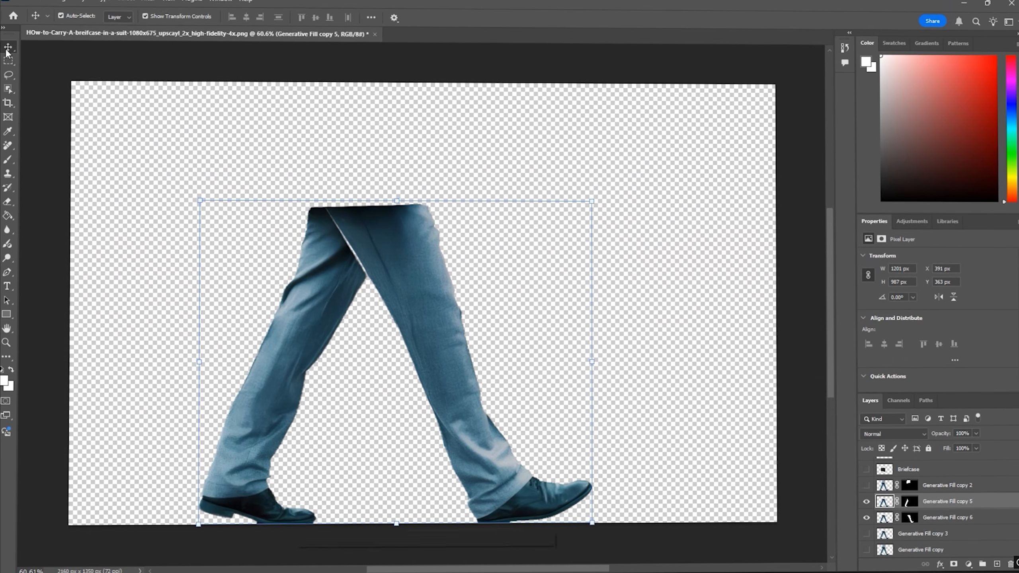
- Reorder the body-part layers and toggle the Briefcase layer's visibility
{"action": "left_click_drag", "start_coordinate": [599, 206], "coordinate": [609, 197]}
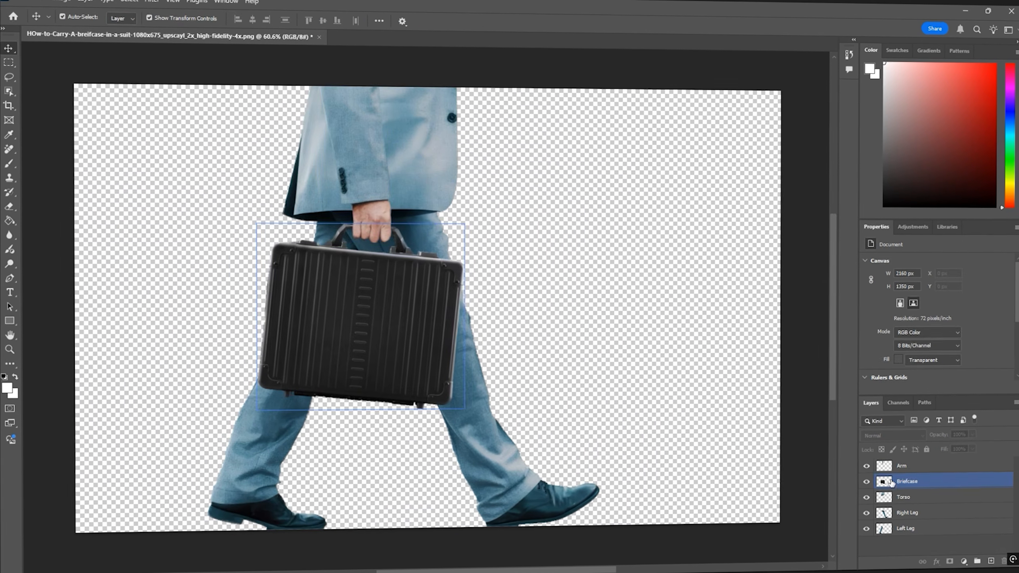
{"action": "left_click_drag", "start_coordinate": [866, 466], "coordinate": [867, 481]}
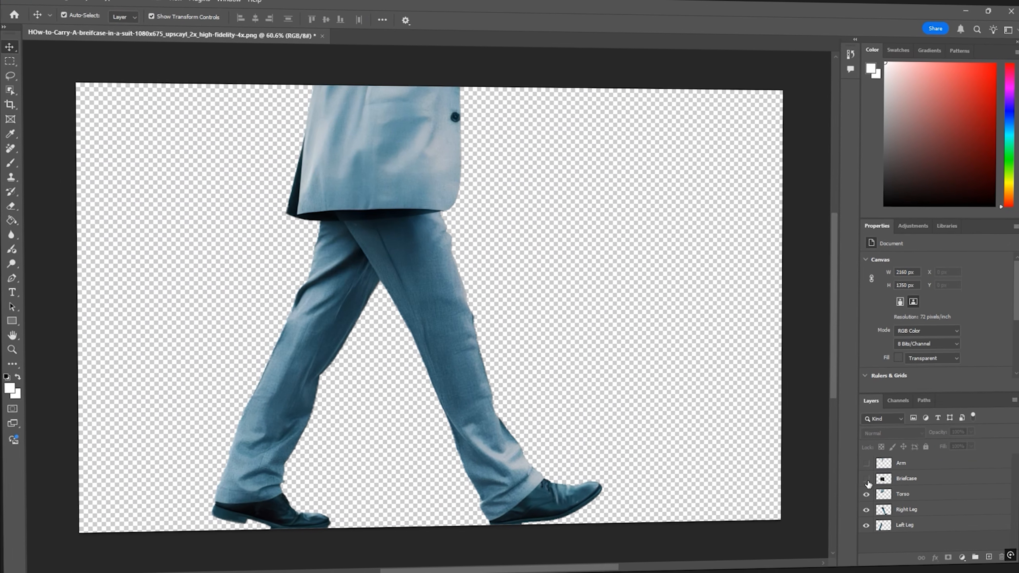
{"action": "left_click", "coordinate": [867, 481]}
{"action": "left_click", "coordinate": [866, 481]}
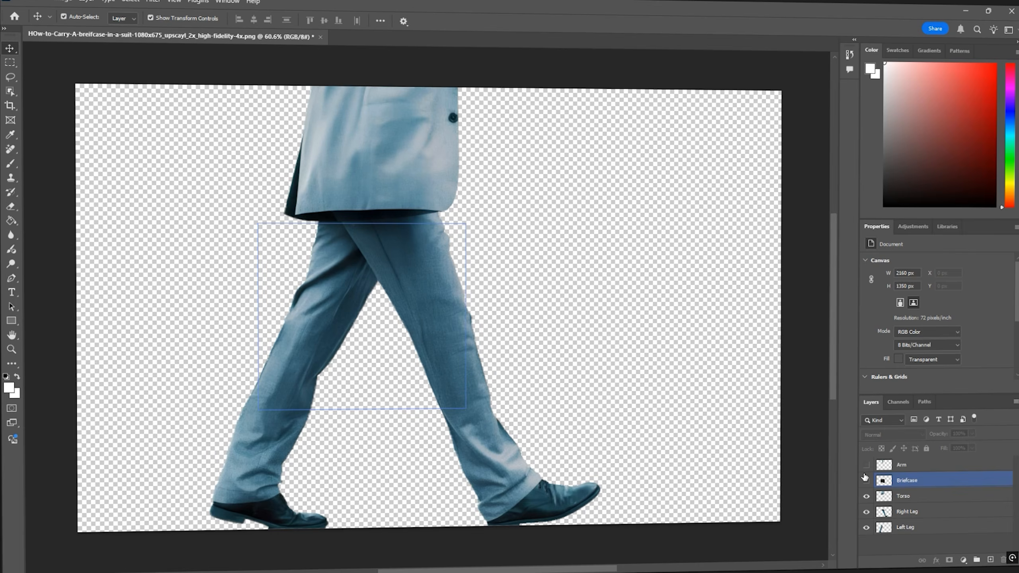
- Turn the Arm and Briefcase layers' visibility back on
{"action": "left_click_drag", "start_coordinate": [867, 466], "coordinate": [867, 481]}
{"action": "left_click", "coordinate": [866, 482]}
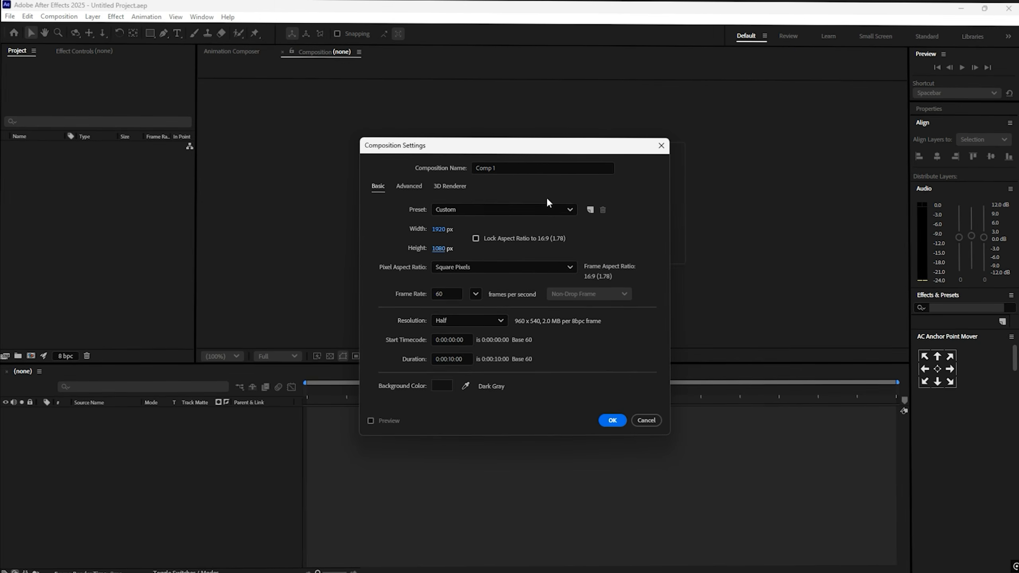
- Replace the Breifcase Animation precomp in the Waking Animation comp with its five body-part layers copied from inside it
{"action": "double_click", "coordinate": [487, 166]}
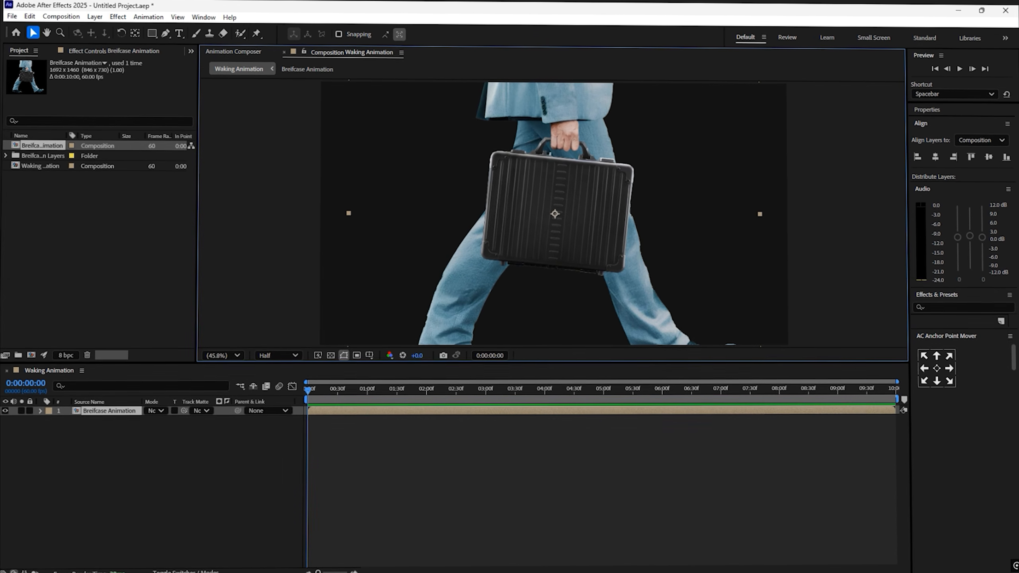
{"action": "double_click", "coordinate": [111, 412]}
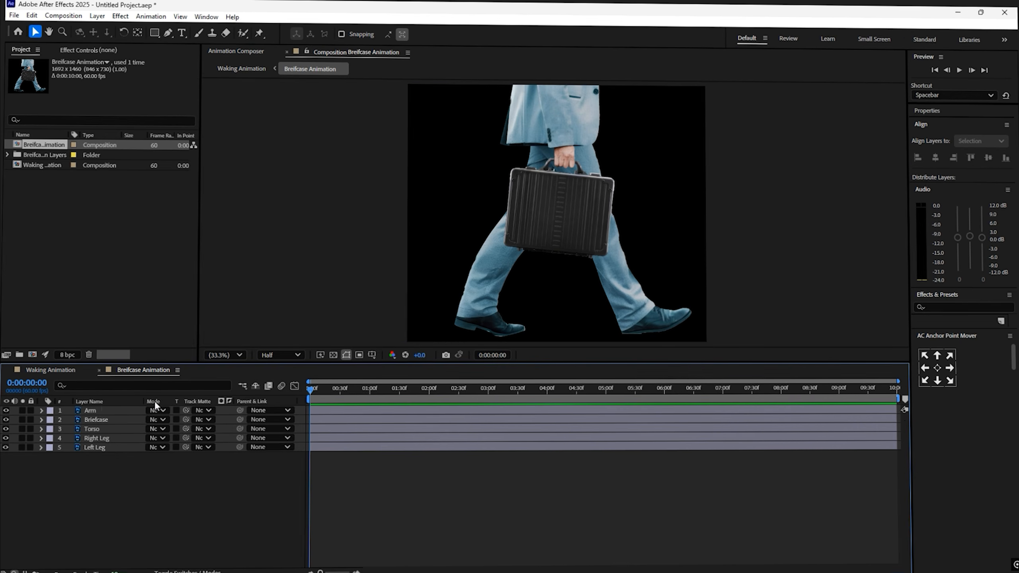
{"action": "left_click", "coordinate": [91, 412]}
{"action": "left_click", "coordinate": [94, 448], "text": "shift"}
{"action": "key", "text": "ctrl+c"}
{"action": "left_click", "coordinate": [51, 371]}
{"action": "key", "text": "Delete"}
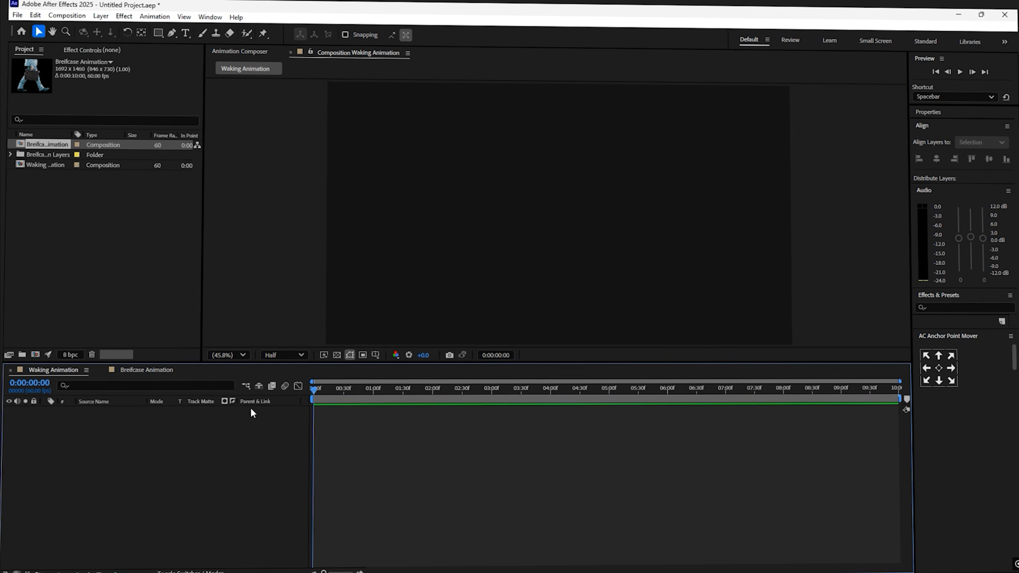
{"action": "key", "text": "ctrl+v"}
{"action": "key", "text": "s"}
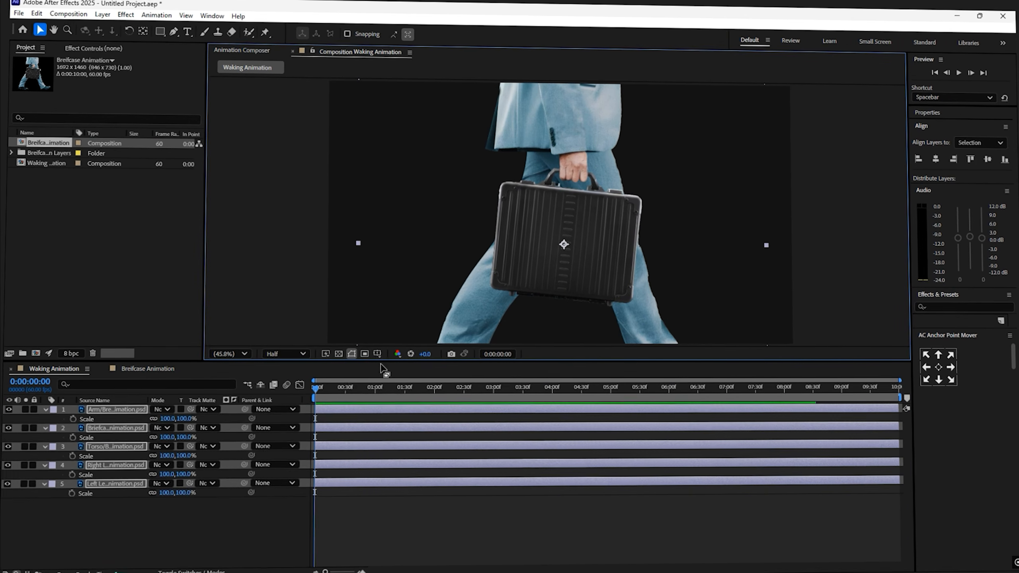
- Scale the body-part layers down to about 83.3% and move them up in the frame
{"action": "left_click_drag", "start_coordinate": [164, 420], "coordinate": [149, 421]}
{"action": "left_click_drag", "start_coordinate": [515, 252], "coordinate": [513, 222]}
{"action": "left_click", "coordinate": [120, 16]}
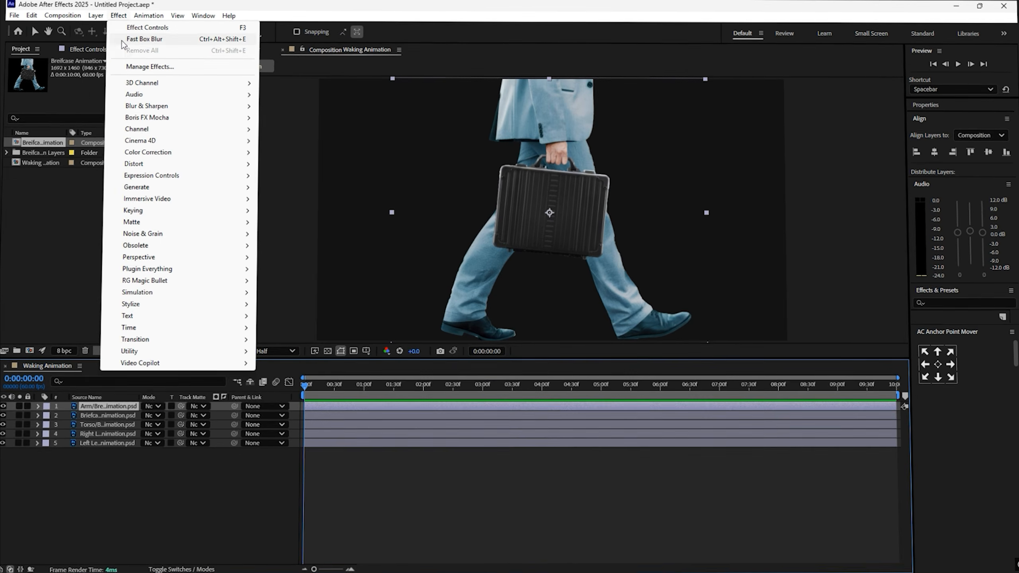
{"action": "left_click", "coordinate": [137, 484]}
- Apply a layer style from the Layer Styles menu to the body-part layers and reveal their modified properties
{"action": "left_click", "coordinate": [99, 405]}
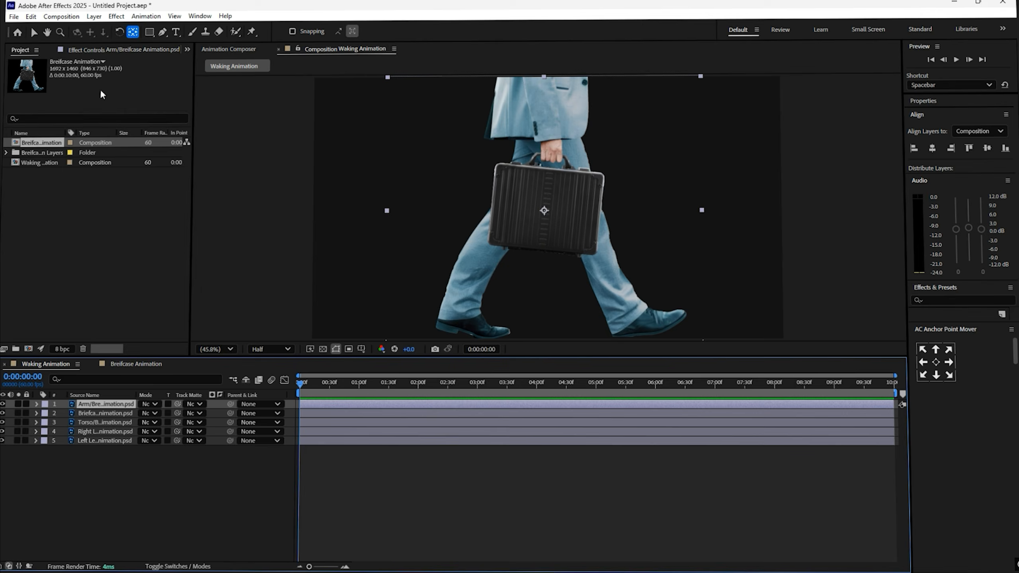
{"action": "left_click", "coordinate": [94, 16]}
{"action": "mouse_move", "coordinate": [116, 283]}
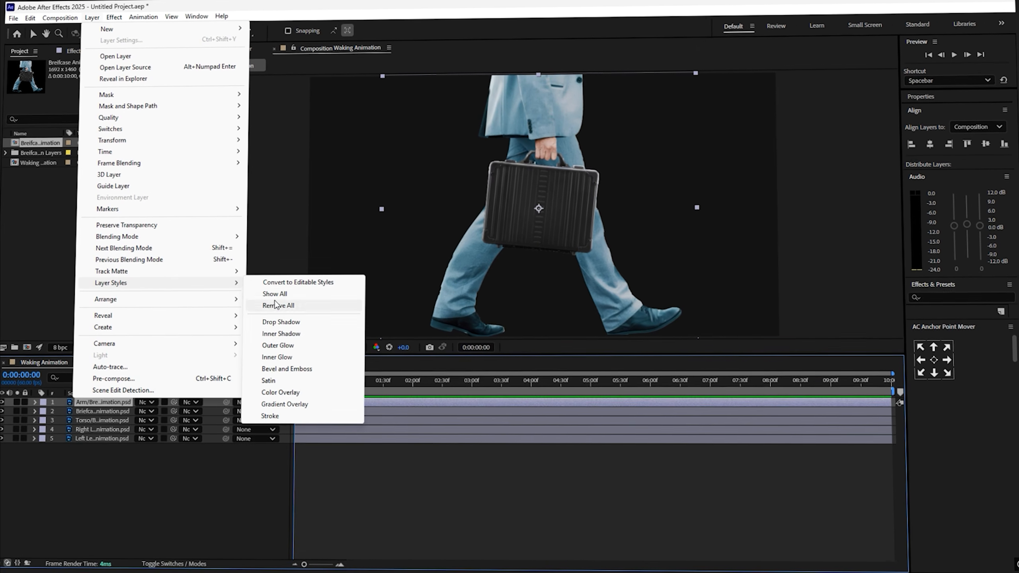
{"action": "left_click", "coordinate": [269, 335]}
{"action": "left_click", "coordinate": [36, 403]}
{"action": "left_click", "coordinate": [102, 413]}
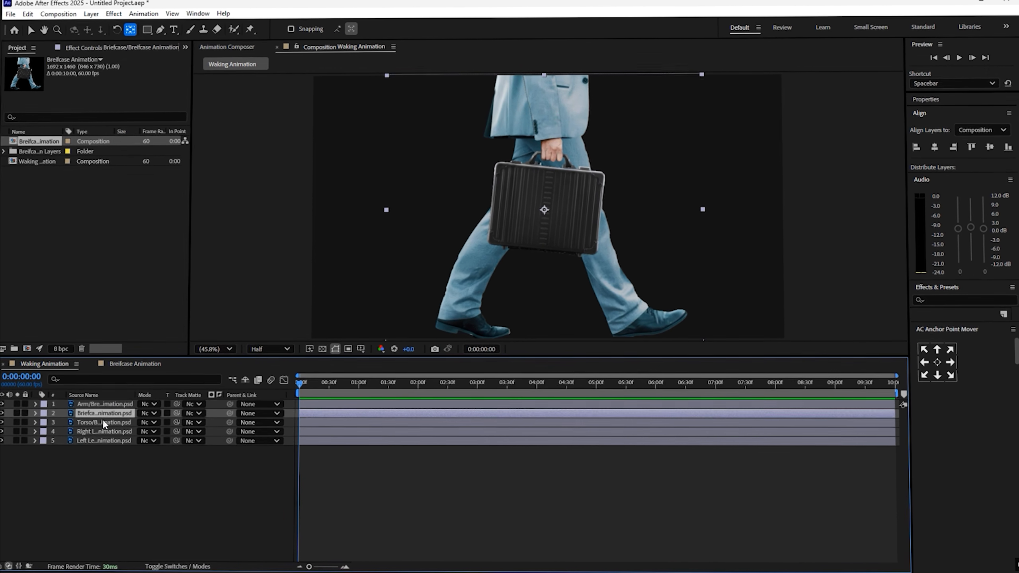
{"action": "left_click", "coordinate": [101, 440], "text": "shift"}
{"action": "key", "text": "ctrl+grave"}
- Set the composition preview resolution to Full
{"action": "left_click", "coordinate": [510, 488]}
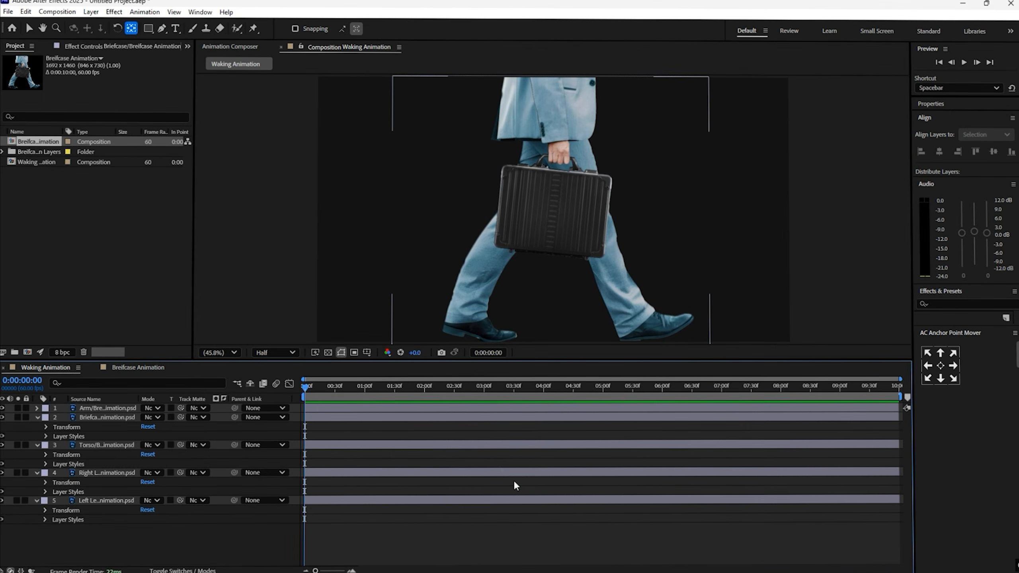
{"action": "left_click", "coordinate": [271, 350]}
{"action": "left_click", "coordinate": [277, 382]}
{"action": "left_click", "coordinate": [667, 539]}
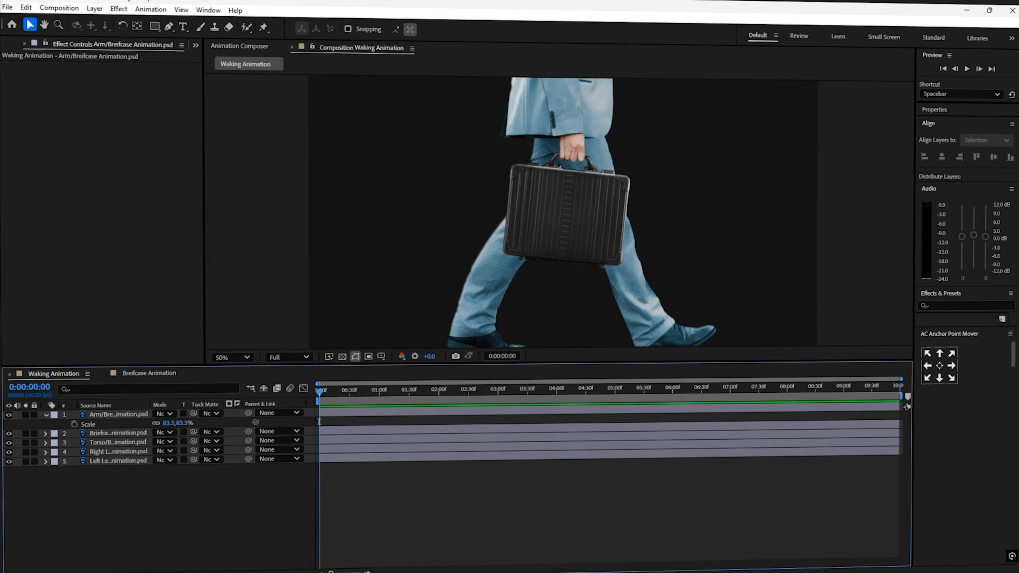
- Move the Arm layer's anchor point up to the shoulder with the Pan Behind tool
{"action": "left_click", "coordinate": [44, 416]}
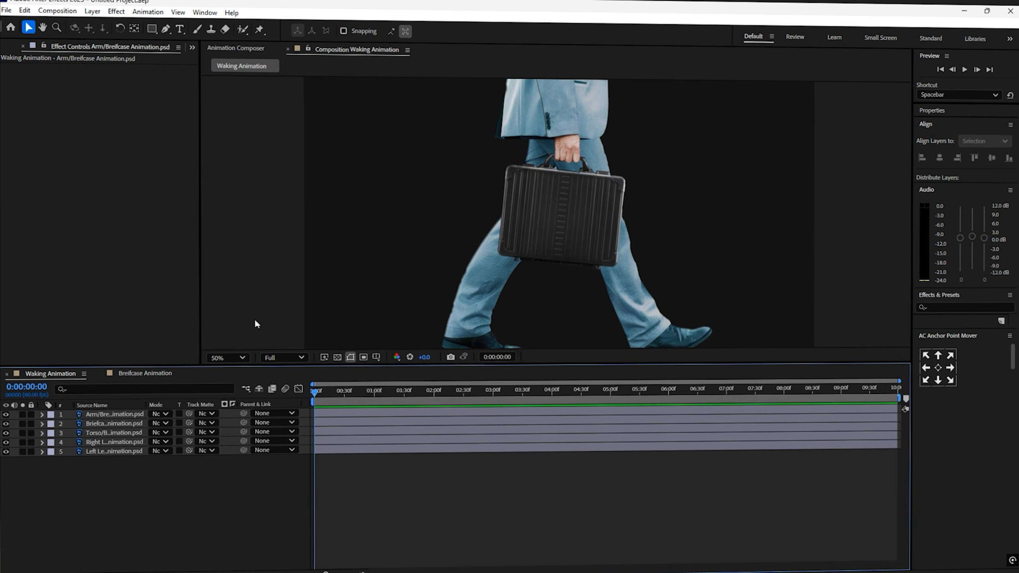
{"action": "scroll", "coordinate": [604, 249], "scroll_direction": "down", "scroll_amount": 2}
{"action": "left_click", "coordinate": [134, 28]}
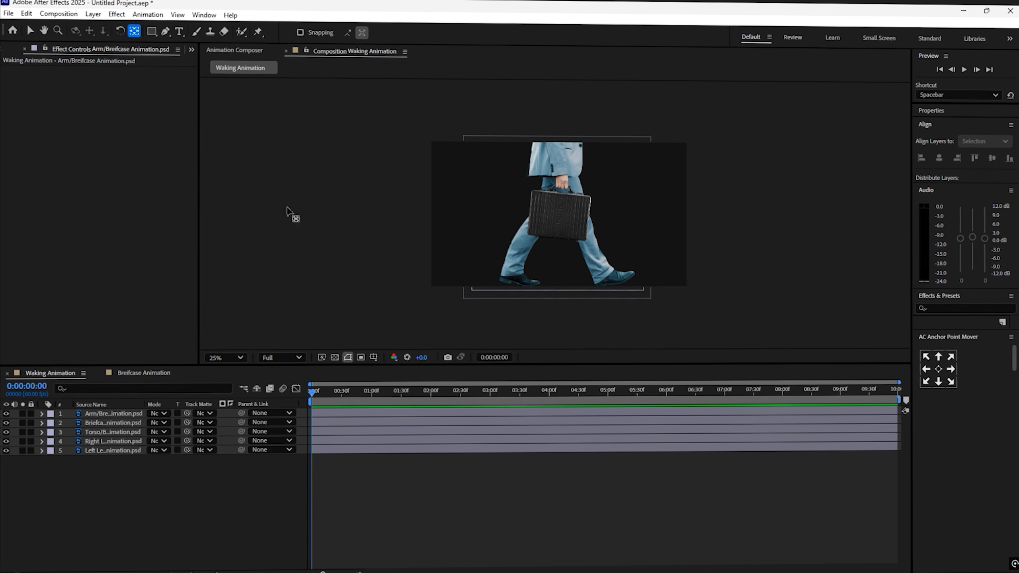
{"action": "left_click", "coordinate": [92, 414]}
{"action": "left_click_drag", "start_coordinate": [555, 216], "coordinate": [550, 133]}
- Cycle through the body-part layers and try changing a leg layer's rotation, then undo it
{"action": "key", "text": "ctrl+Down"}
{"action": "key", "text": "ctrl+Down"}
{"action": "key", "text": "ctrl+Down"}
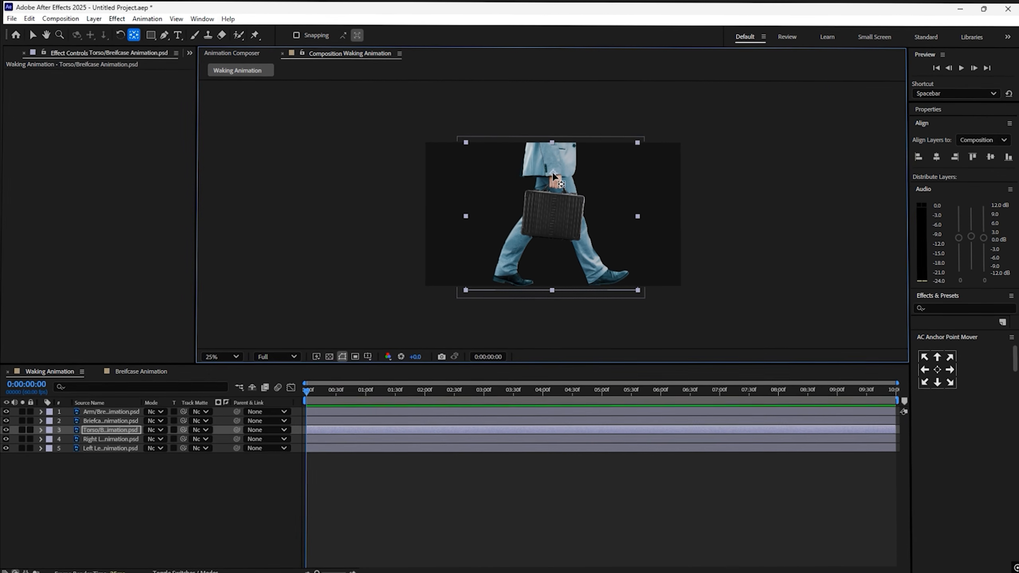
{"action": "key", "text": "ctrl+Up"}
{"action": "key", "text": "ctrl+Up"}
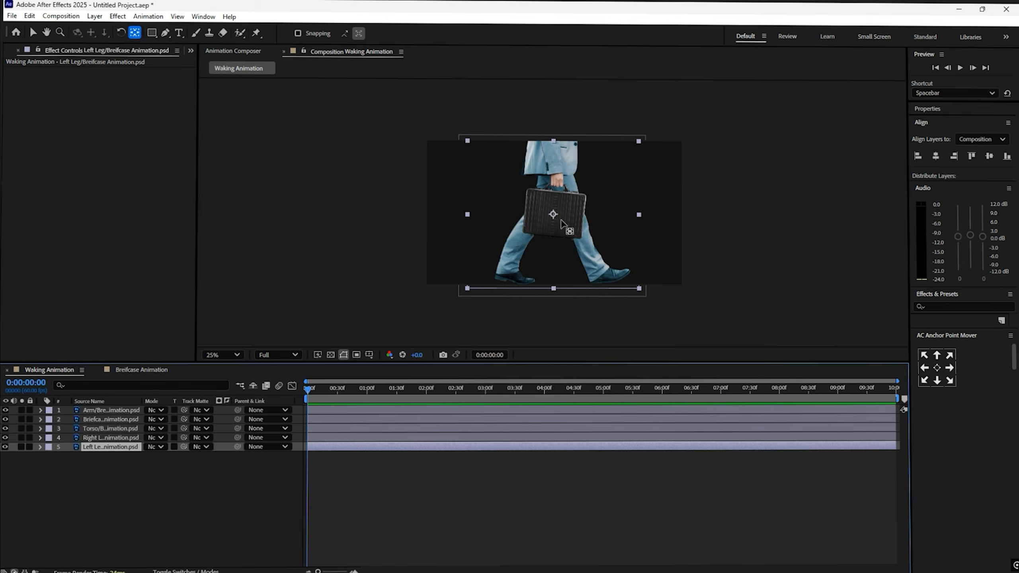
{"action": "key", "text": "ctrl+Down"}
{"action": "key", "text": "ctrl+Down"}
{"action": "key", "text": "r"}
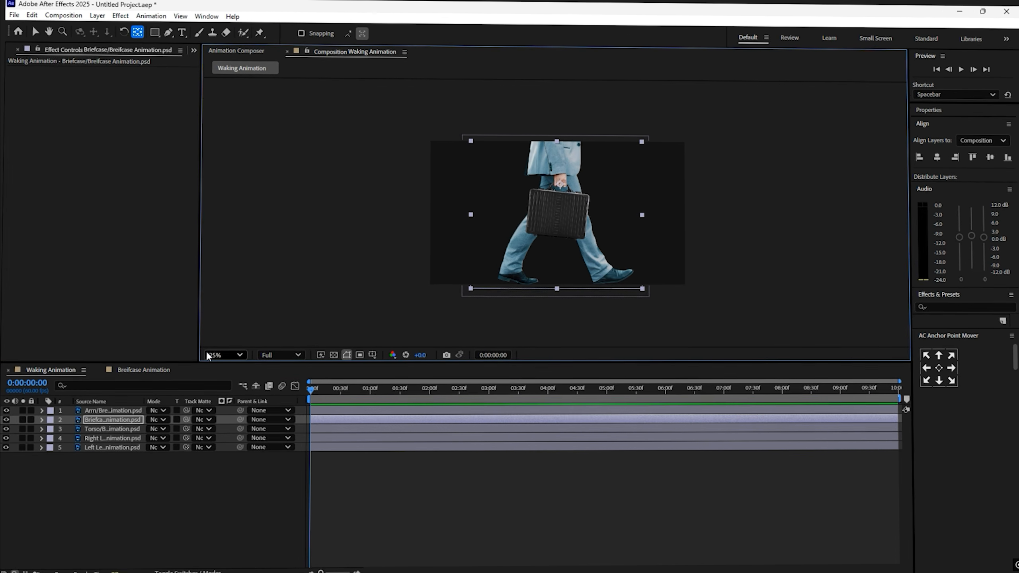
{"action": "key", "text": "v"}
{"action": "key", "text": "shift+slash"}
{"action": "left_click_drag", "start_coordinate": [158, 448], "coordinate": [177, 439]}
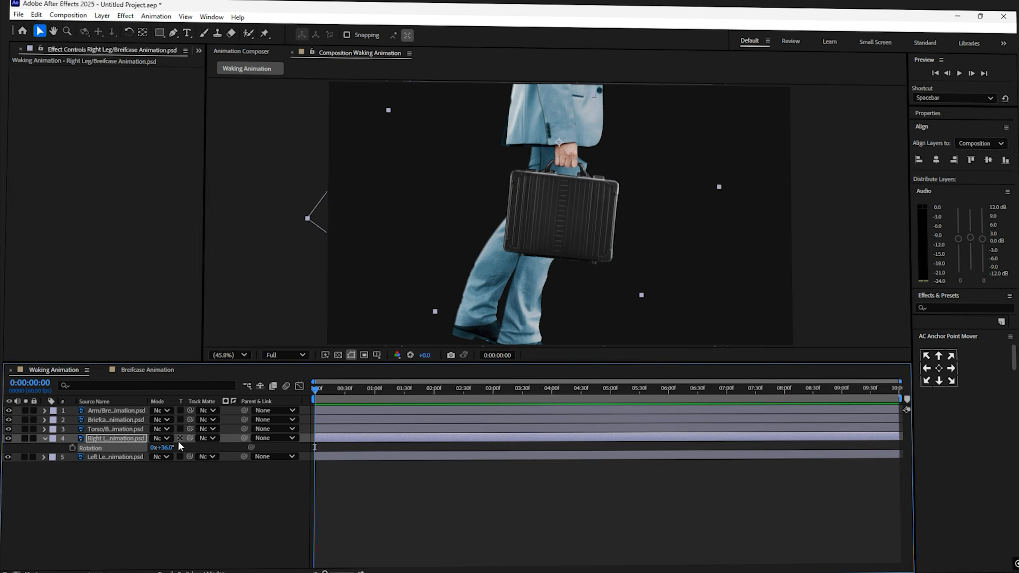
{"action": "key", "text": "ctrl+z"}
{"action": "left_click", "coordinate": [397, 493]}
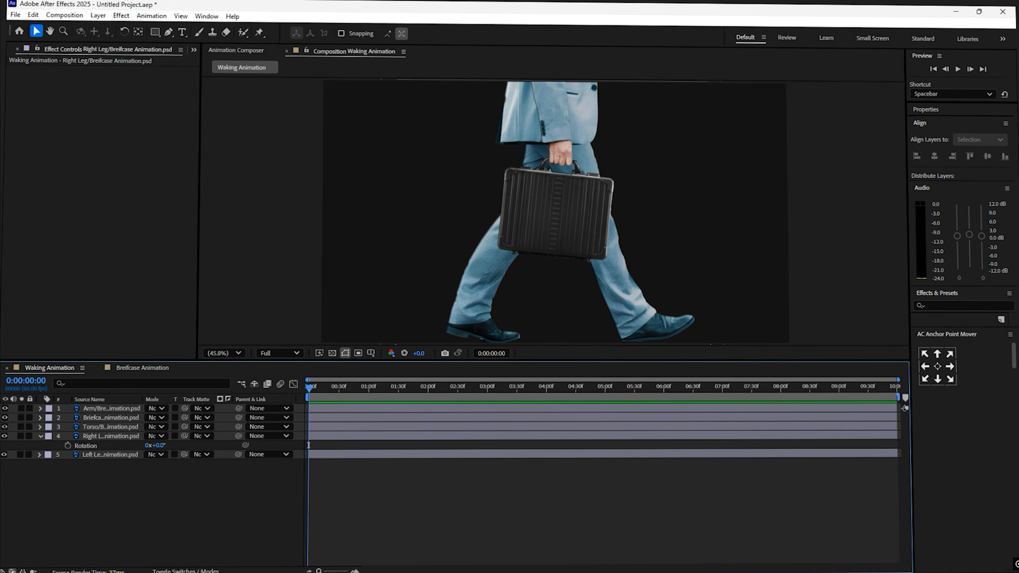
- Parent the Briefcase layer to the Arm layer
{"action": "left_click", "coordinate": [121, 418]}
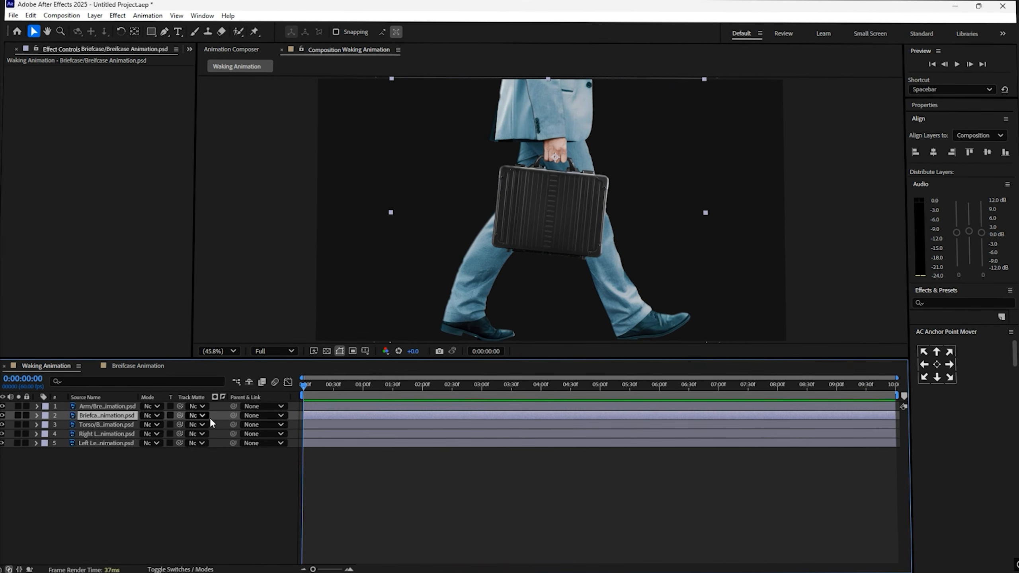
{"action": "left_click_drag", "start_coordinate": [233, 416], "coordinate": [209, 416]}
{"action": "left_click_drag", "start_coordinate": [104, 407], "coordinate": [105, 407]}
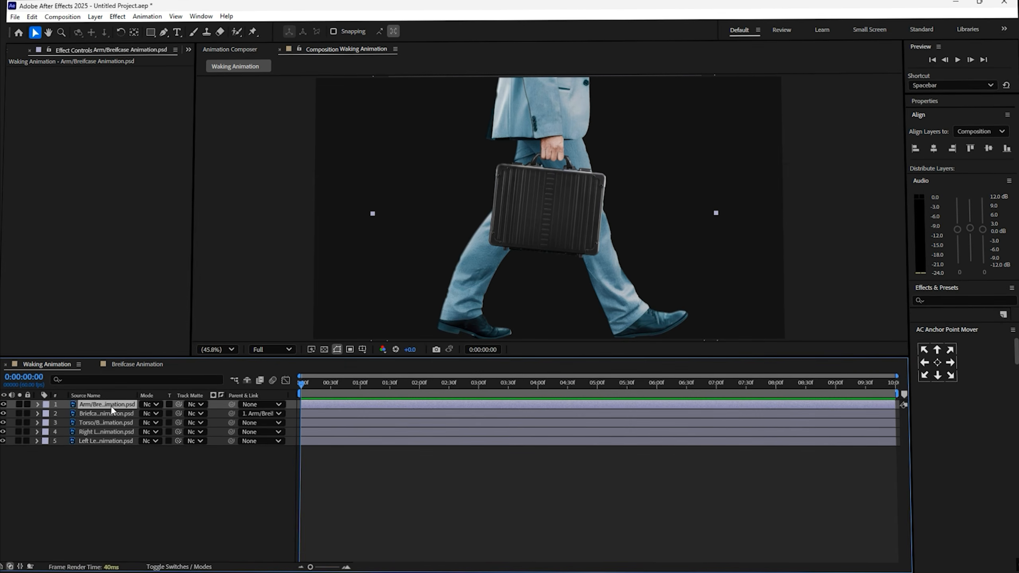
- Move the Arm layer to position 890.5, -216.7
{"action": "left_click", "coordinate": [110, 405]}
{"action": "key", "text": "p"}
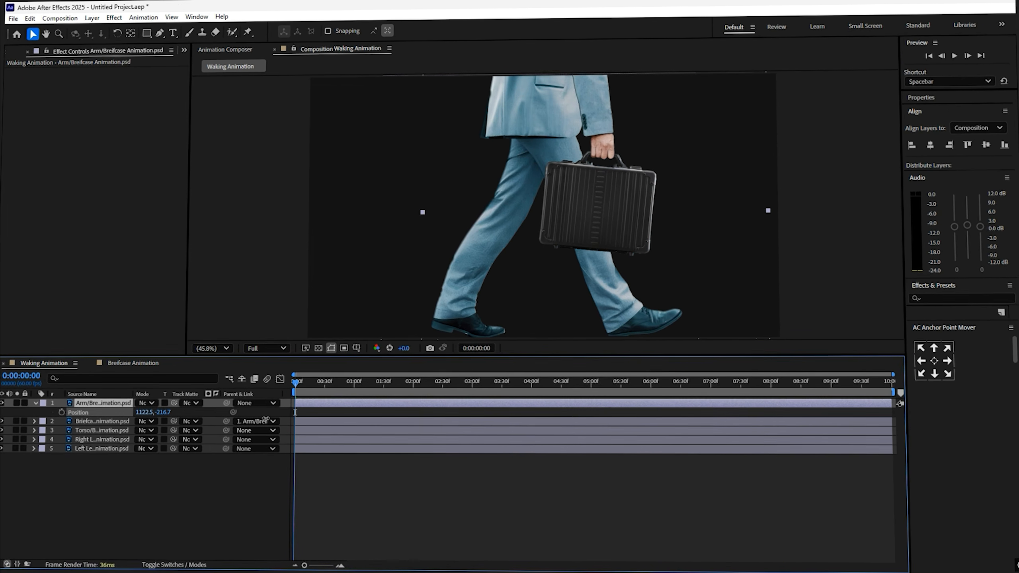
{"action": "left_click_drag", "start_coordinate": [265, 418], "coordinate": [134, 422]}
{"action": "left_click", "coordinate": [417, 469]}
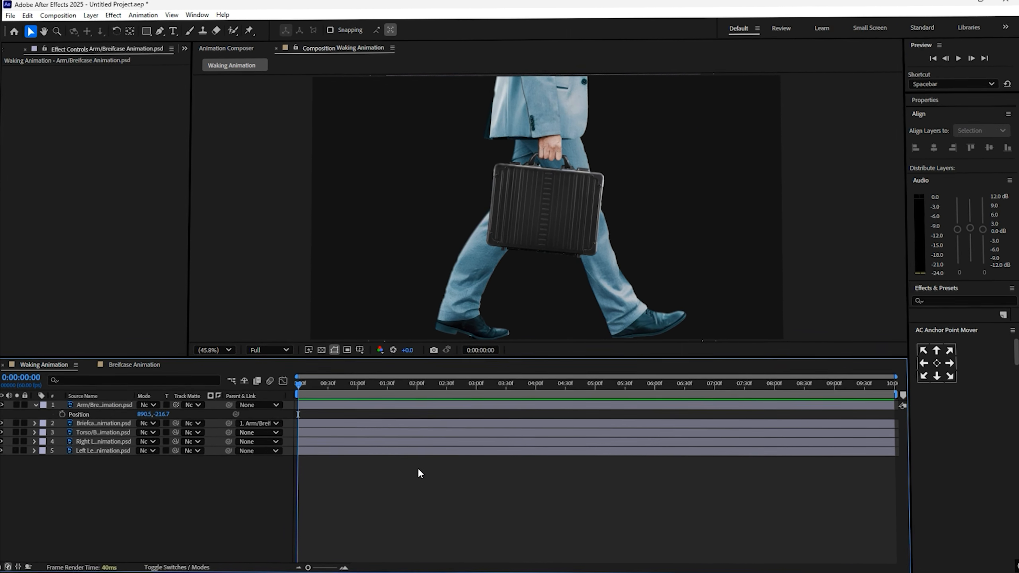
- Set a rotation keyframe of 10° on the Arm layer at the start of the timeline
{"action": "left_click", "coordinate": [104, 404]}
{"action": "key", "text": "r"}
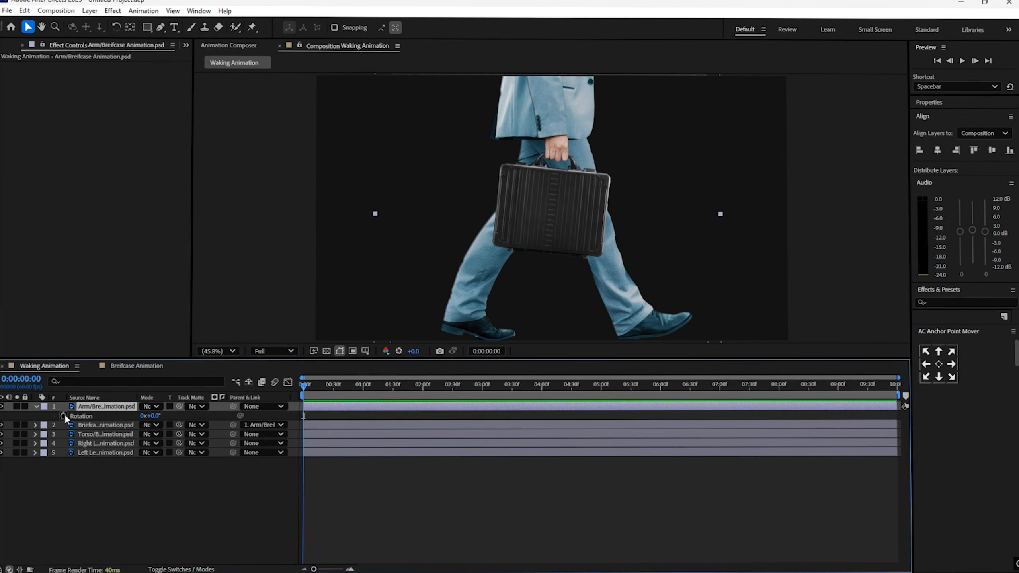
{"action": "left_click", "coordinate": [64, 415]}
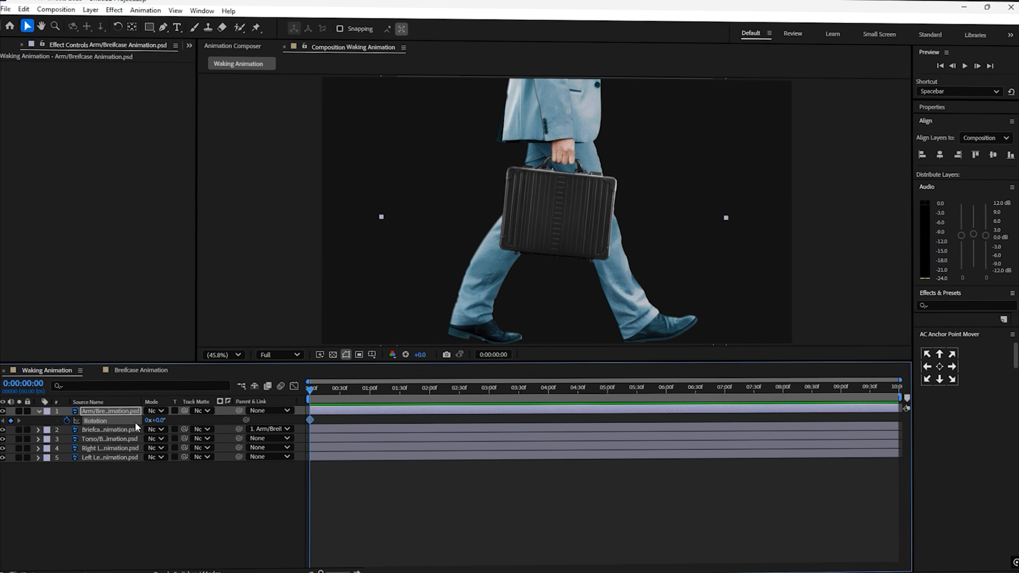
{"action": "type", "text": "10"}
{"action": "key", "text": "Return"}
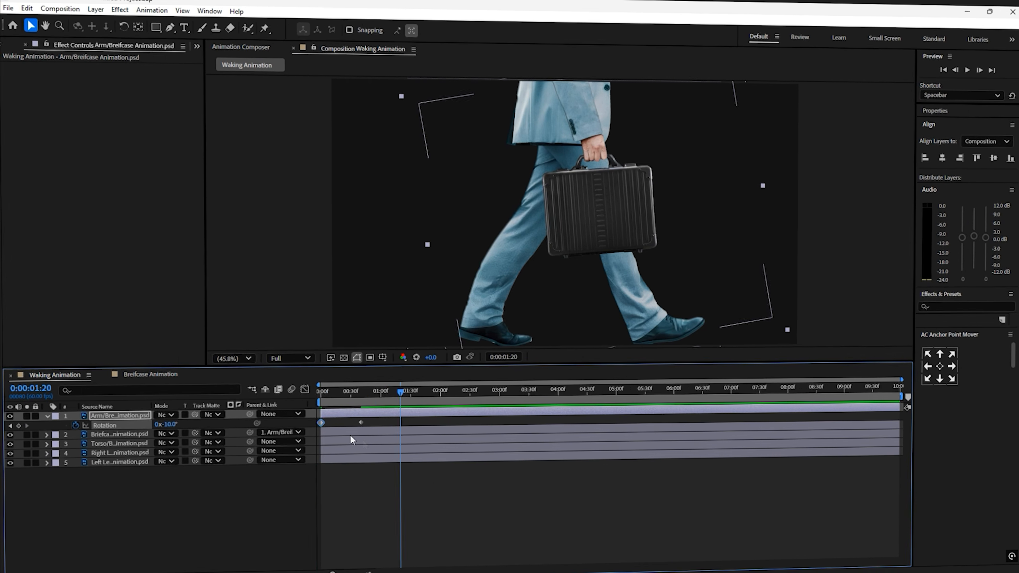
- Paste the rotation keyframe further along the Arm's timeline and preview the swing from the start
{"action": "key", "text": "ctrl+v"}
{"action": "left_click", "coordinate": [421, 472]}
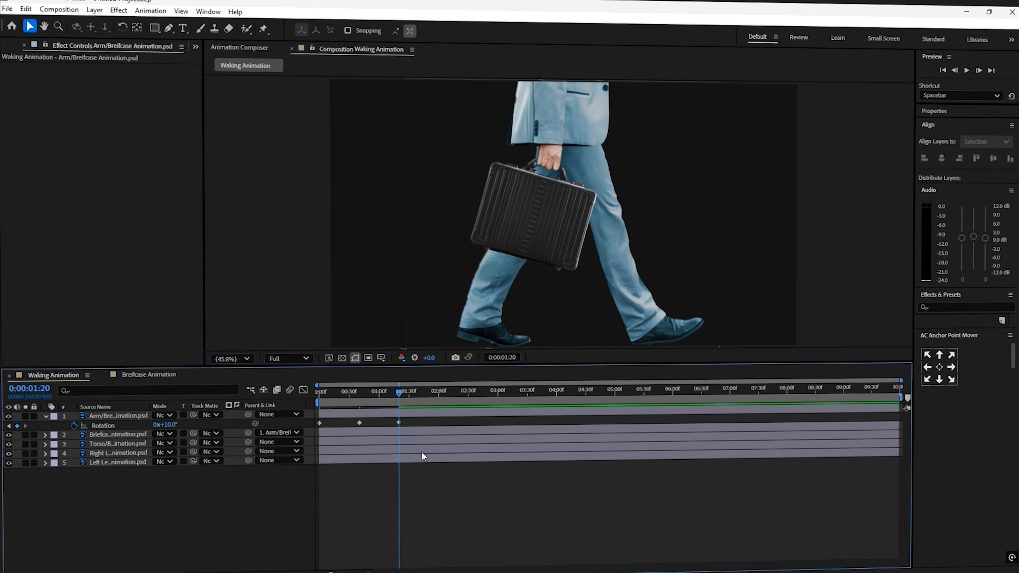
{"action": "left_click_drag", "start_coordinate": [401, 392], "coordinate": [258, 396]}
{"action": "key", "text": "space"}
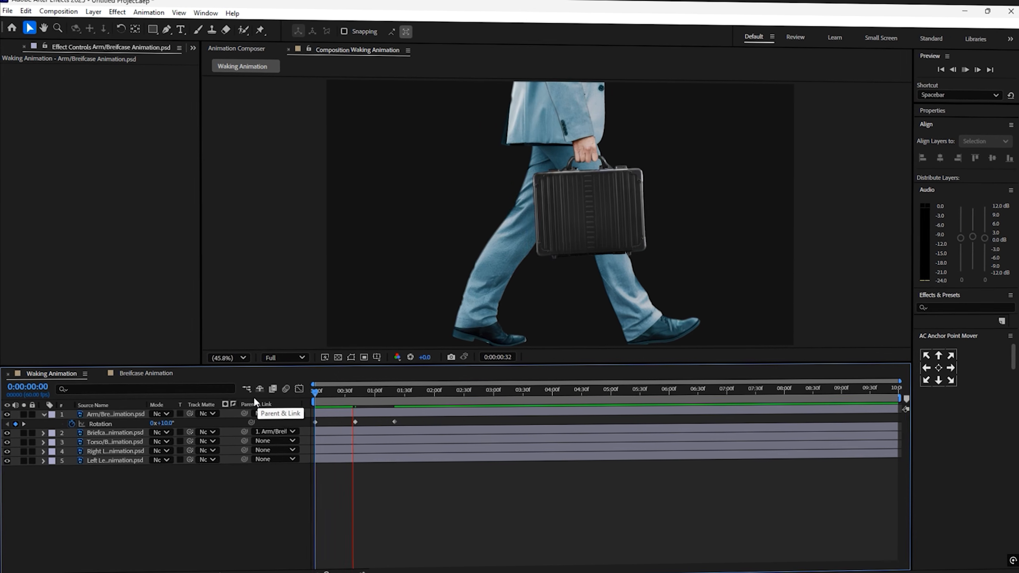
- Apply Easy Ease to the Arm layer's rotation keyframes
{"action": "left_click", "coordinate": [294, 412]}
{"action": "key", "text": "F9"}
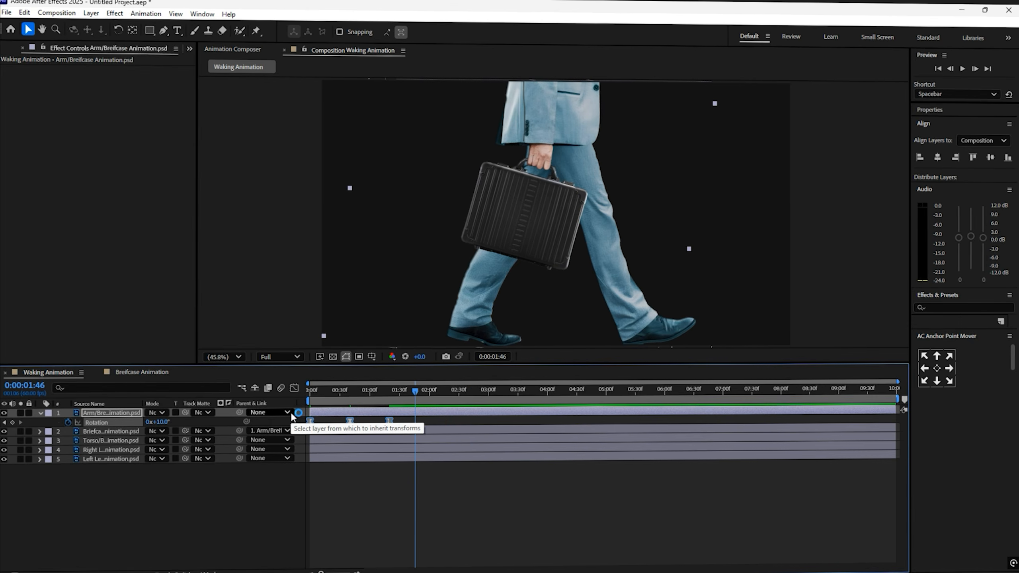
{"action": "left_click", "coordinate": [296, 389]}
{"action": "left_click", "coordinate": [295, 389]}
- Add a loopOut() expression to the Arm layer's rotation
{"action": "left_click", "coordinate": [68, 421], "text": "alt"}
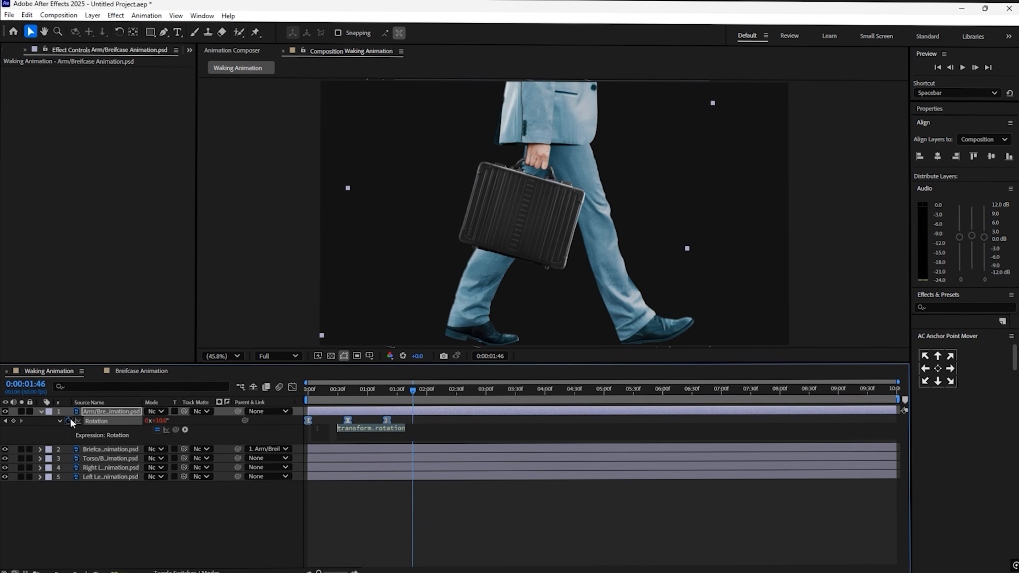
{"action": "type", "text": "loopOut("}
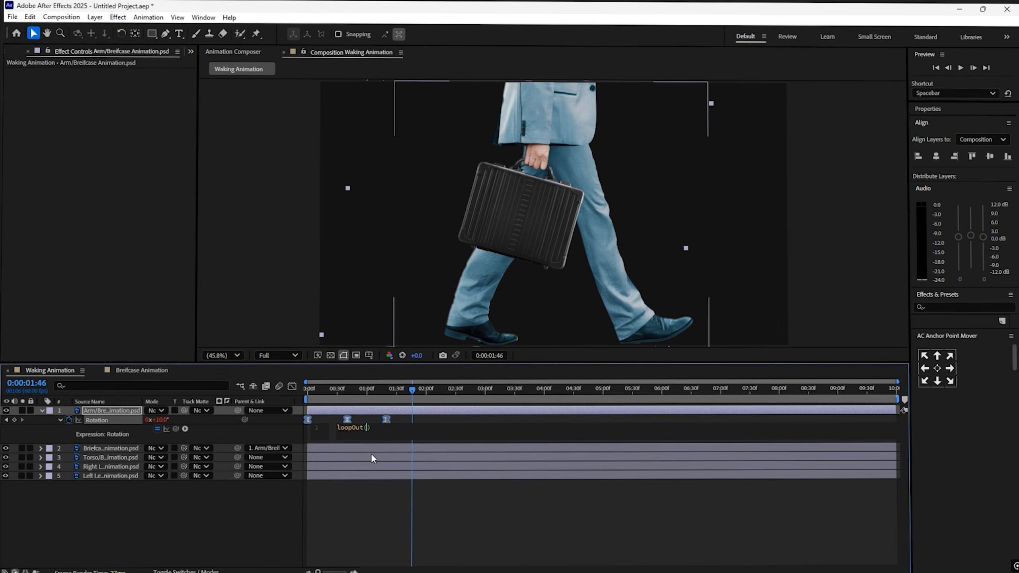
{"action": "left_click", "coordinate": [391, 492]}
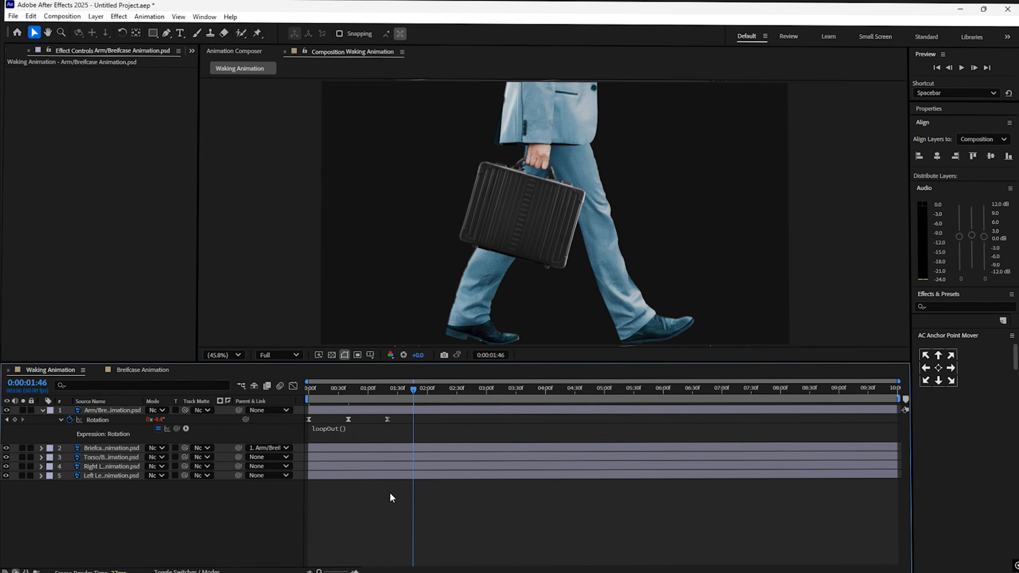
- Preview the looping arm animation from the start of the timeline
{"action": "left_click_drag", "start_coordinate": [412, 390], "coordinate": [276, 390]}
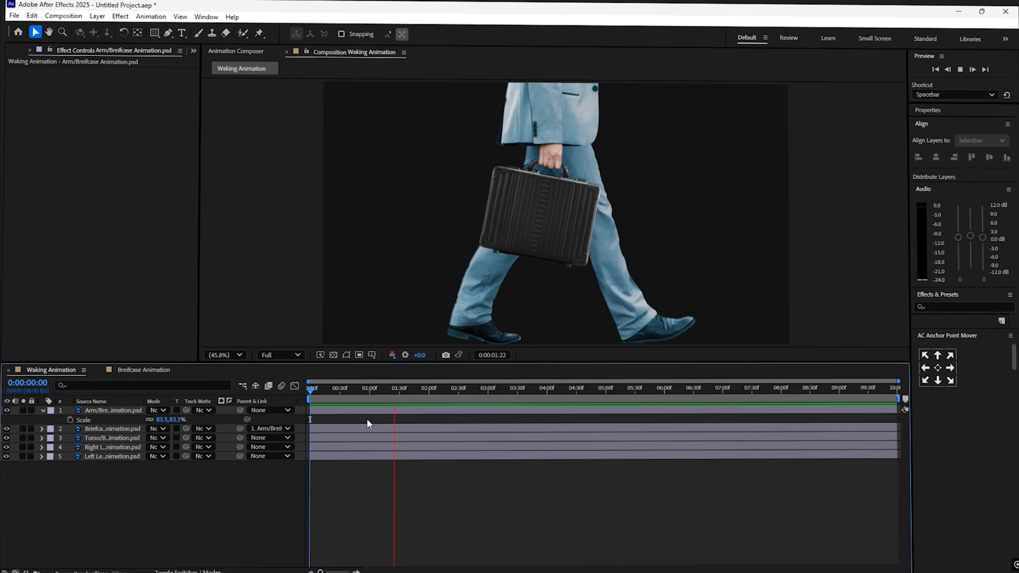
{"action": "key", "text": "space"}
{"action": "left_click", "coordinate": [190, 476]}
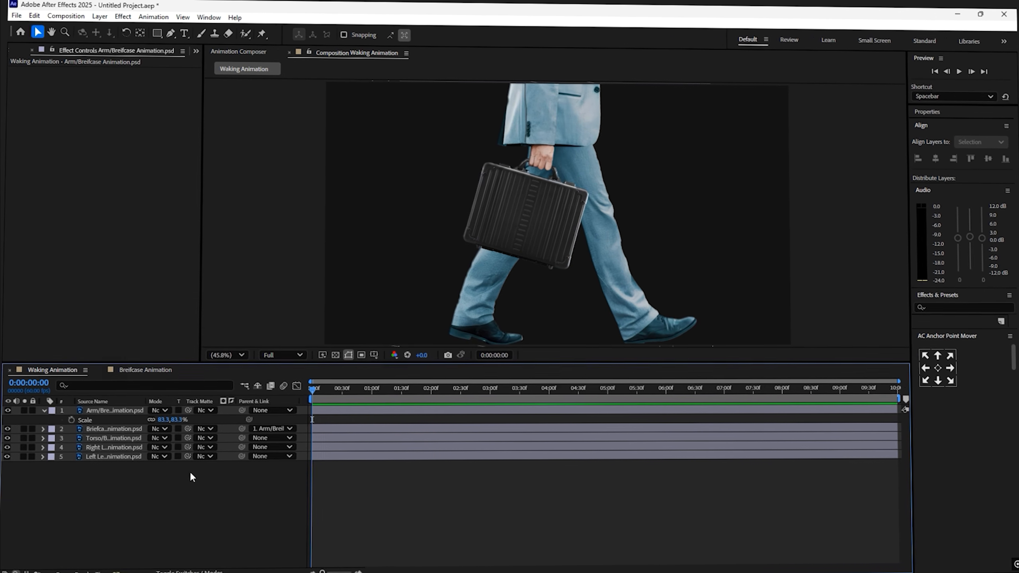
- Set a starting rotation keyframe of 3° on the Torso layer
{"action": "left_click", "coordinate": [96, 411]}
{"action": "key", "text": "s"}
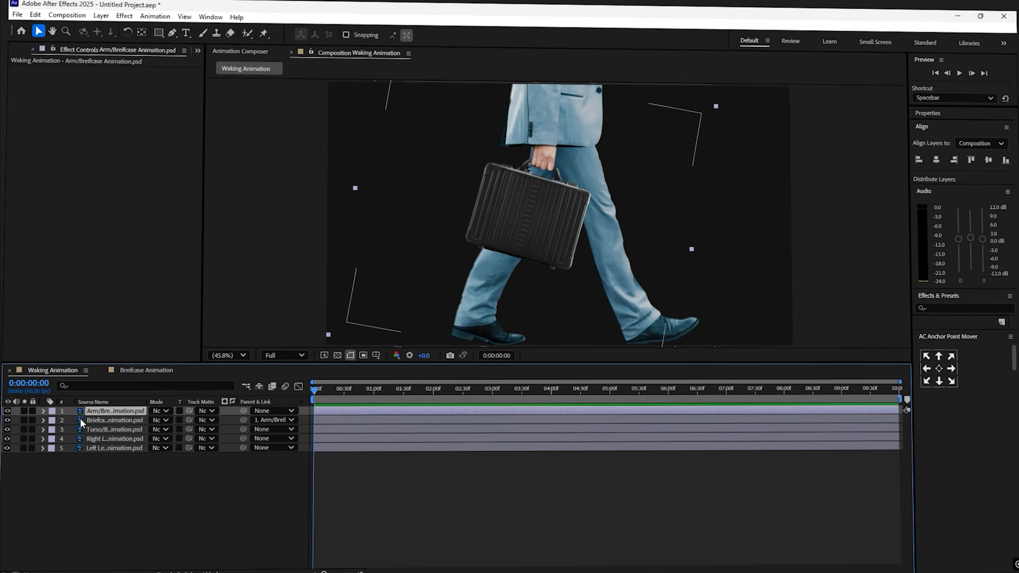
{"action": "left_click", "coordinate": [115, 429]}
{"action": "key", "text": "r"}
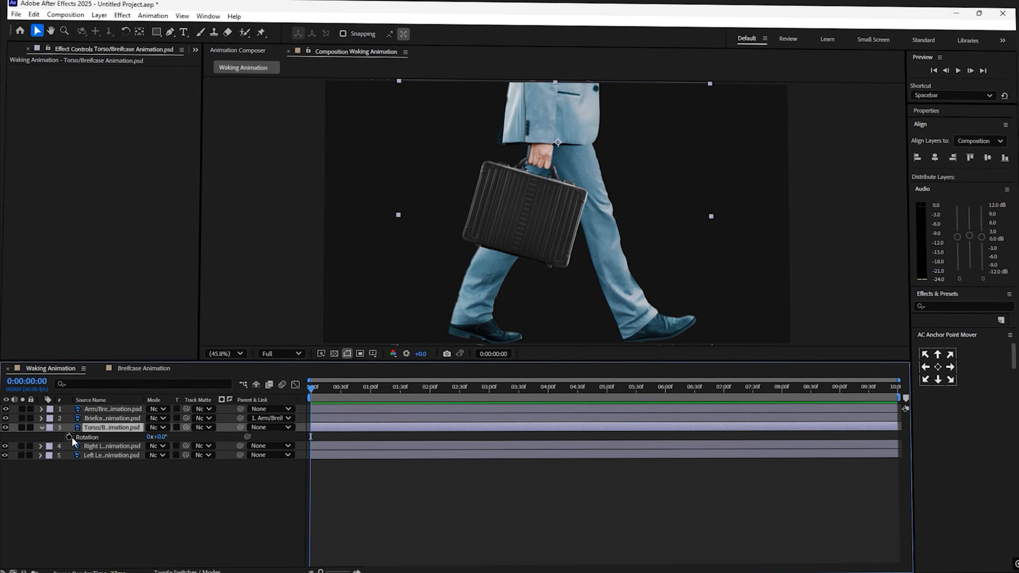
{"action": "left_click", "coordinate": [151, 437]}
{"action": "type", "text": "3"}
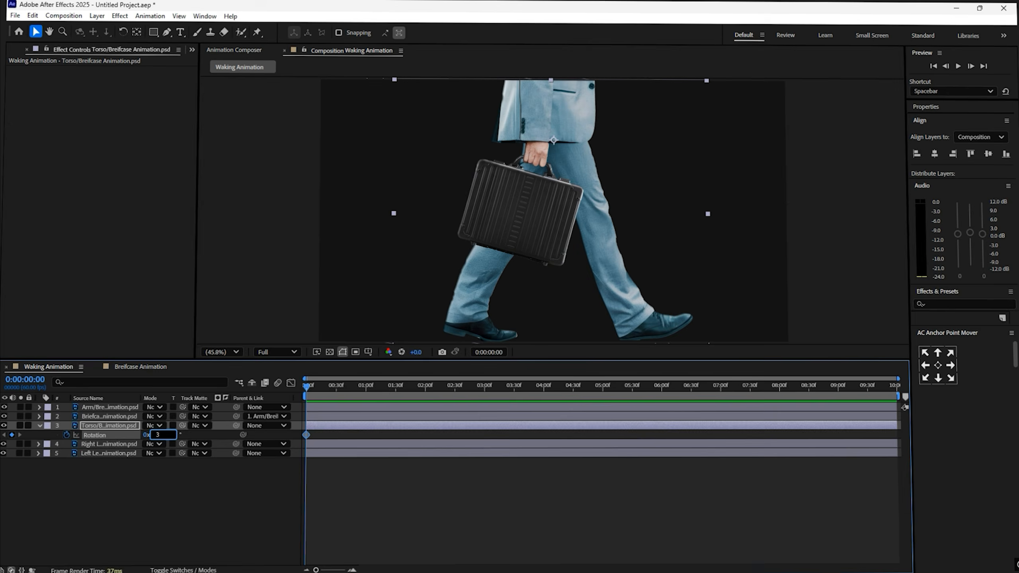
- Add -3° and 3° rotation keyframes further along the Torso's timeline and preview from the start
{"action": "left_click", "coordinate": [215, 486]}
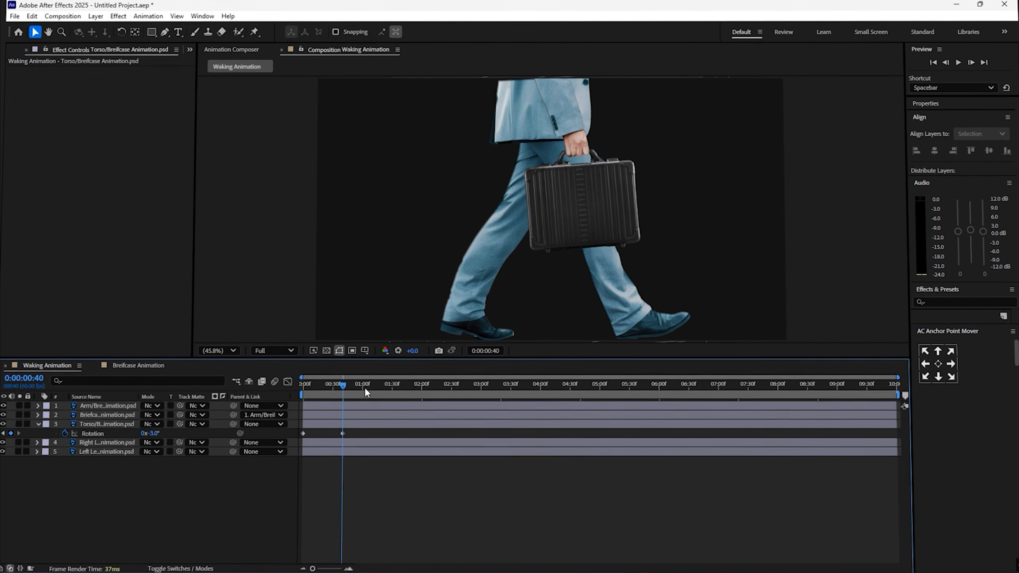
{"action": "left_click_drag", "start_coordinate": [365, 387], "coordinate": [368, 387]}
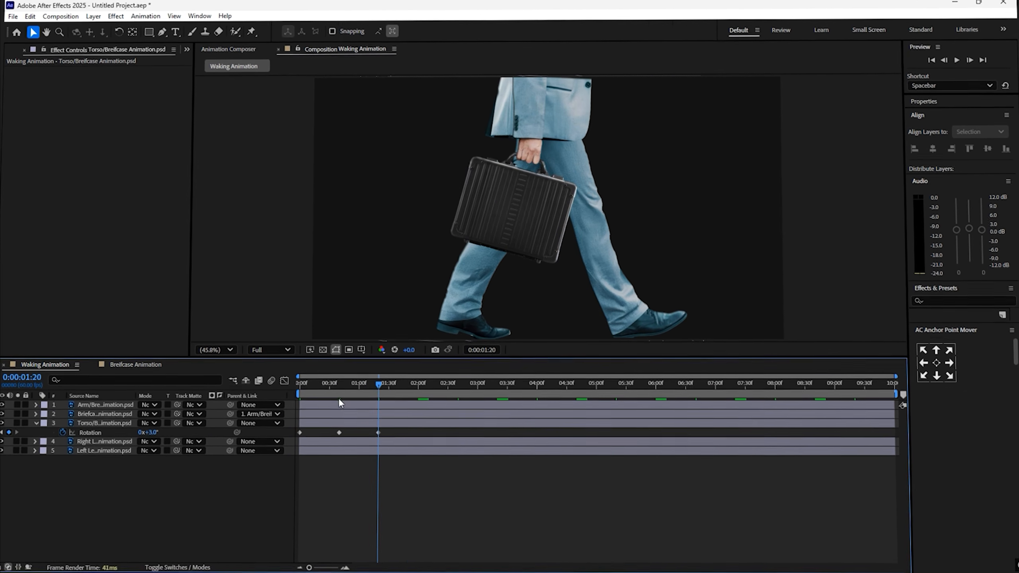
{"action": "key", "text": "Home"}
{"action": "key", "text": "space"}
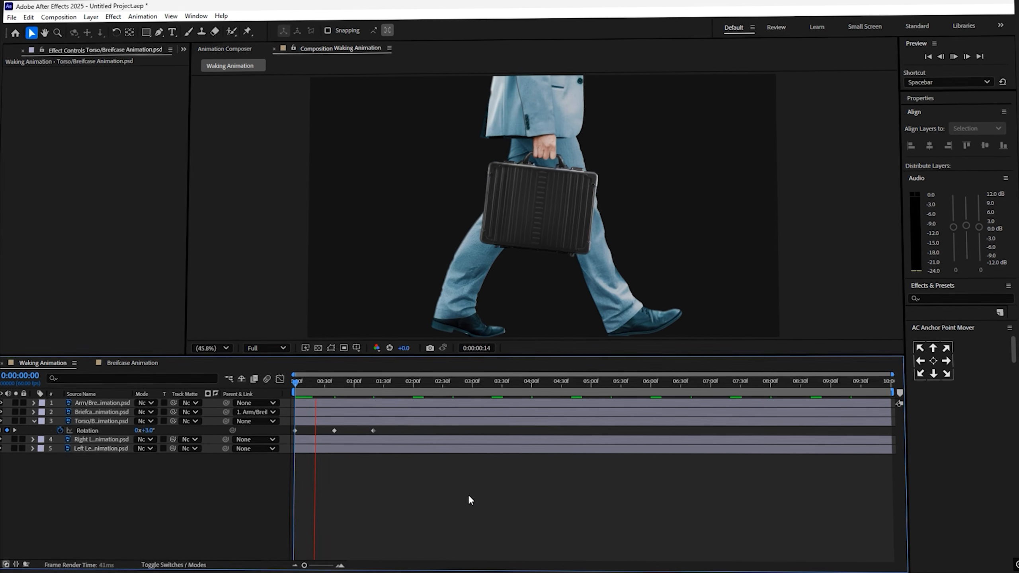
- Apply Easy Ease to the Torso's rotation keyframes and add a loopOut() expression to its rotation
{"action": "left_click", "coordinate": [90, 431]}
{"action": "key", "text": "F9"}
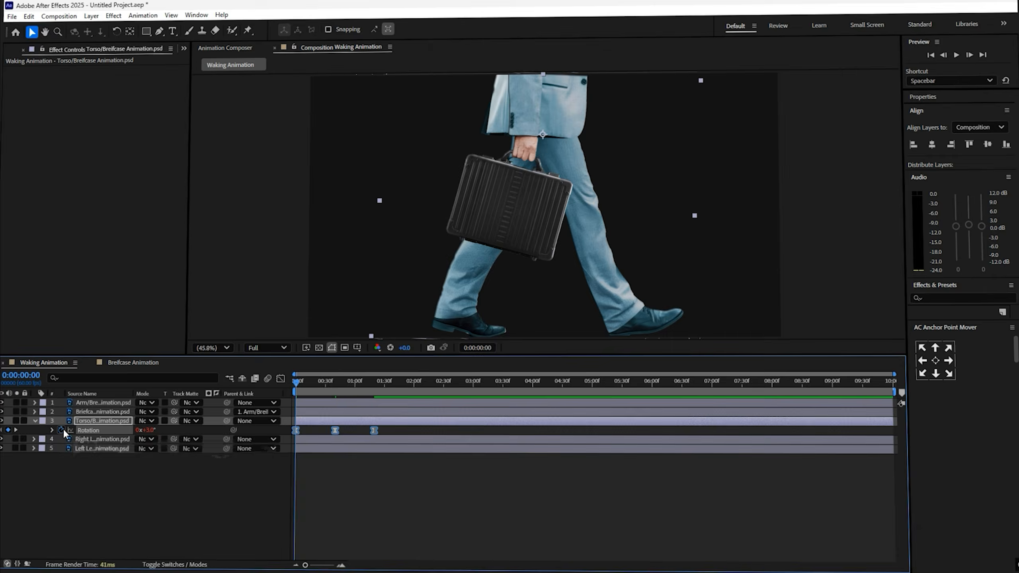
{"action": "left_click", "coordinate": [63, 430], "text": "alt"}
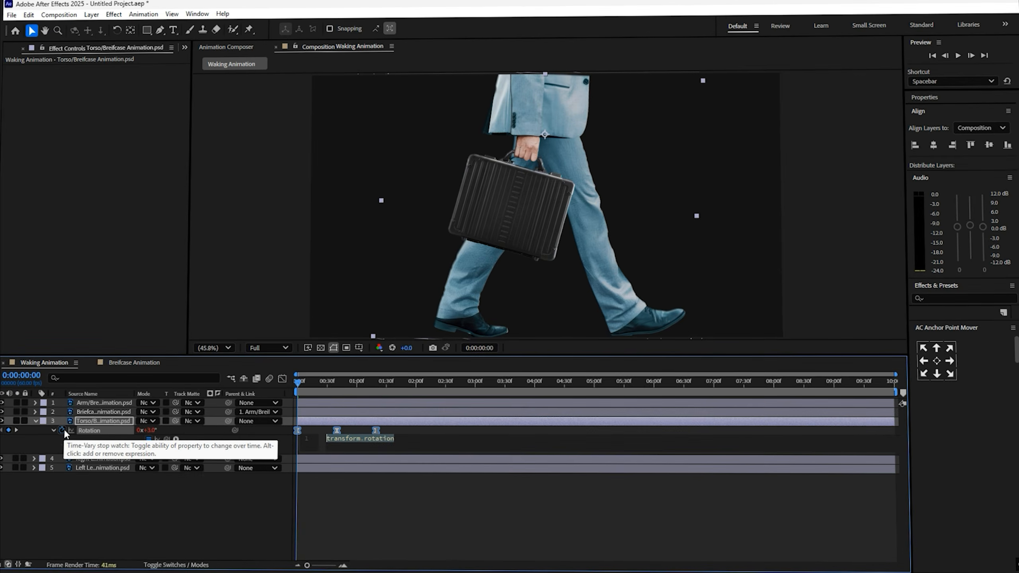
{"action": "type", "text": "loopout"}
{"action": "left_click", "coordinate": [362, 453]}
{"action": "left_click", "coordinate": [371, 510]}
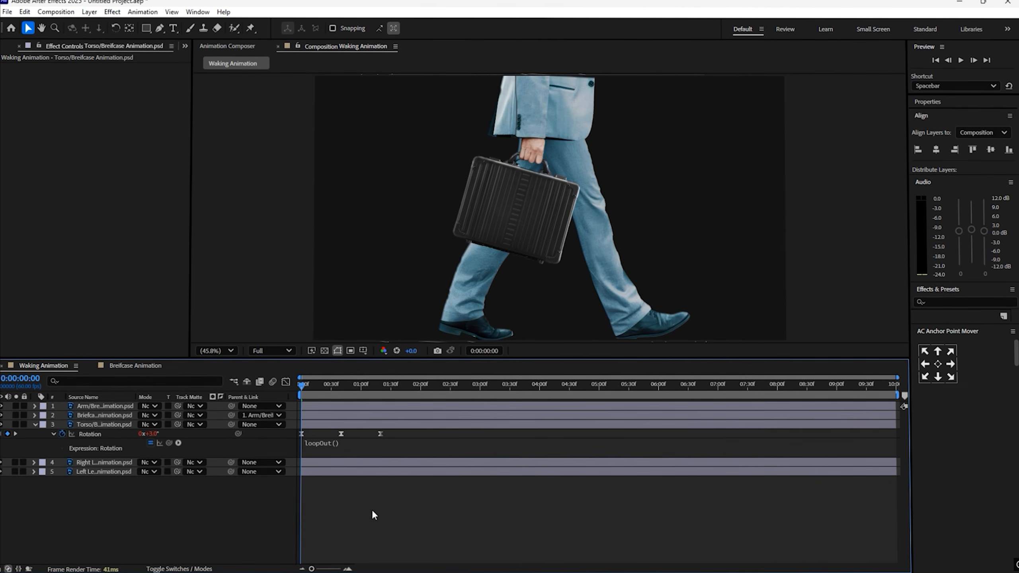
- Adjust the Torso layer's scale by scrubbing its value
{"action": "left_click", "coordinate": [114, 424]}
{"action": "key", "text": "s"}
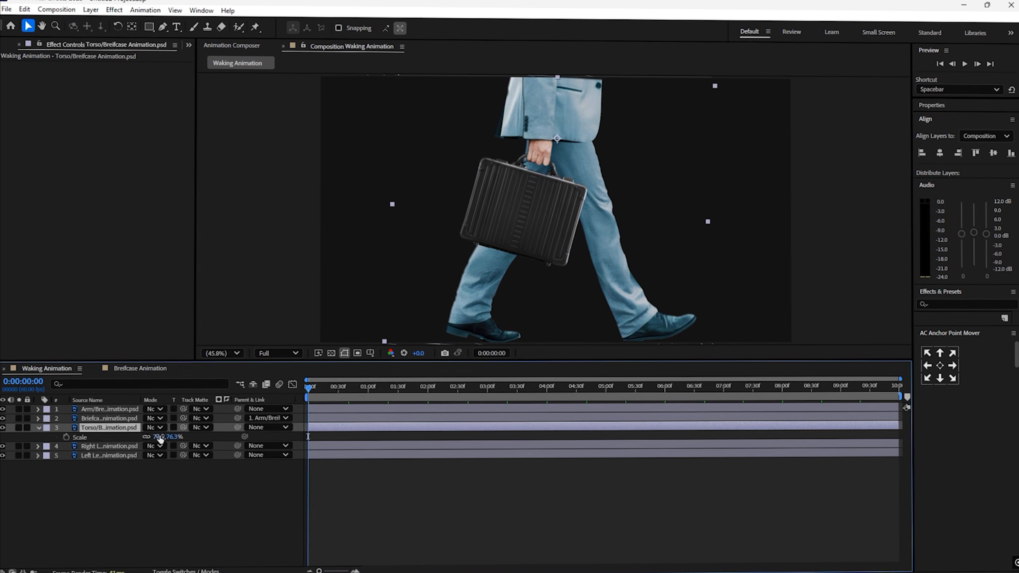
{"action": "left_click_drag", "start_coordinate": [165, 436], "coordinate": [179, 434]}
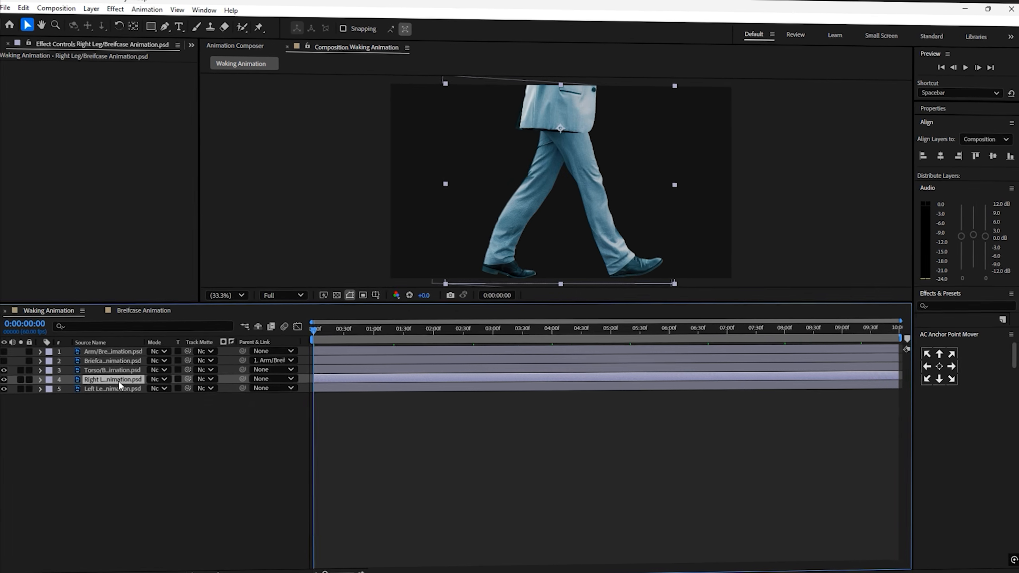
- Place Puppet pins on the Right Leg at the hip, knee and foot, naming the knee pin Knee
{"action": "left_click", "coordinate": [566, 130]}
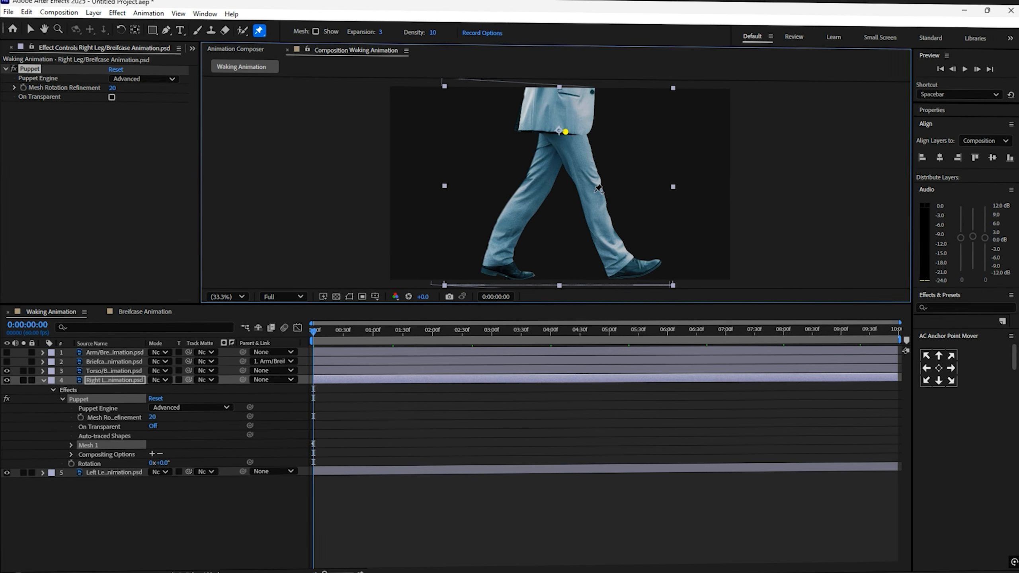
{"action": "left_click", "coordinate": [615, 263]}
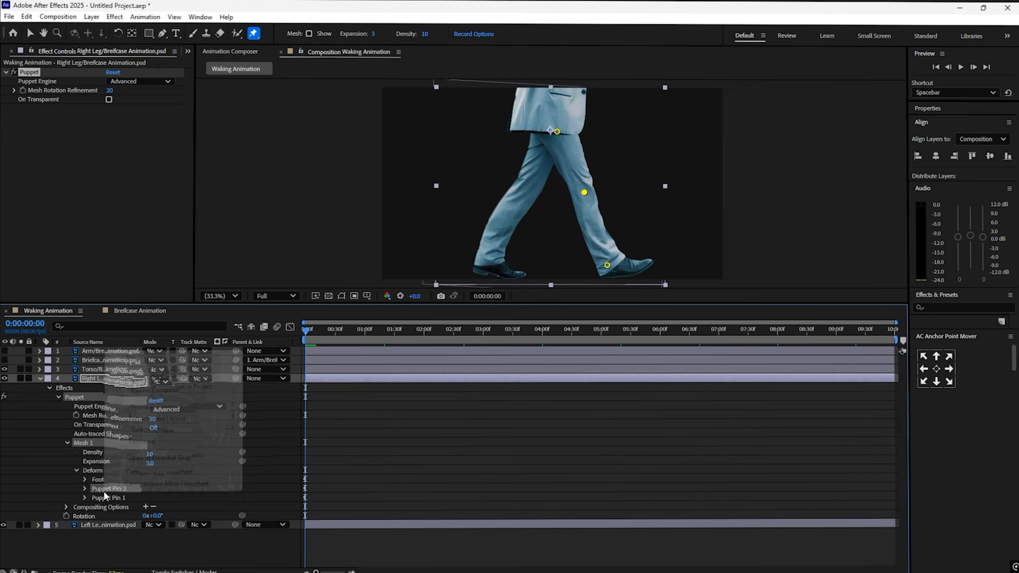
{"action": "key", "text": "Return"}
{"action": "type", "text": "Knee"}
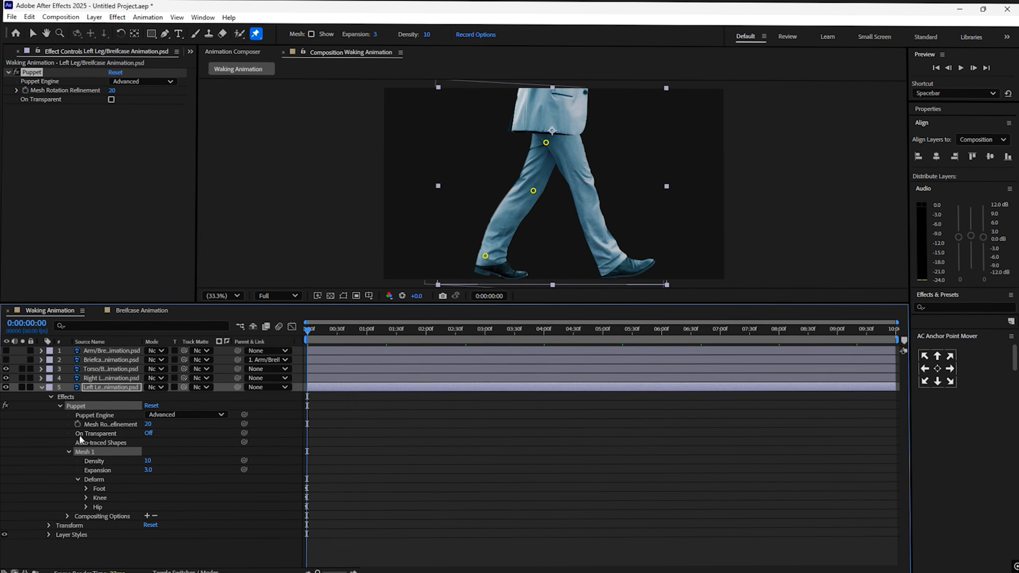
- Animate the Right Leg's Foot, Knee and Hip pin positions with keyframes at 0:00:40 and 0:01:20
{"action": "left_click", "coordinate": [42, 387]}
{"action": "left_click", "coordinate": [41, 379]}
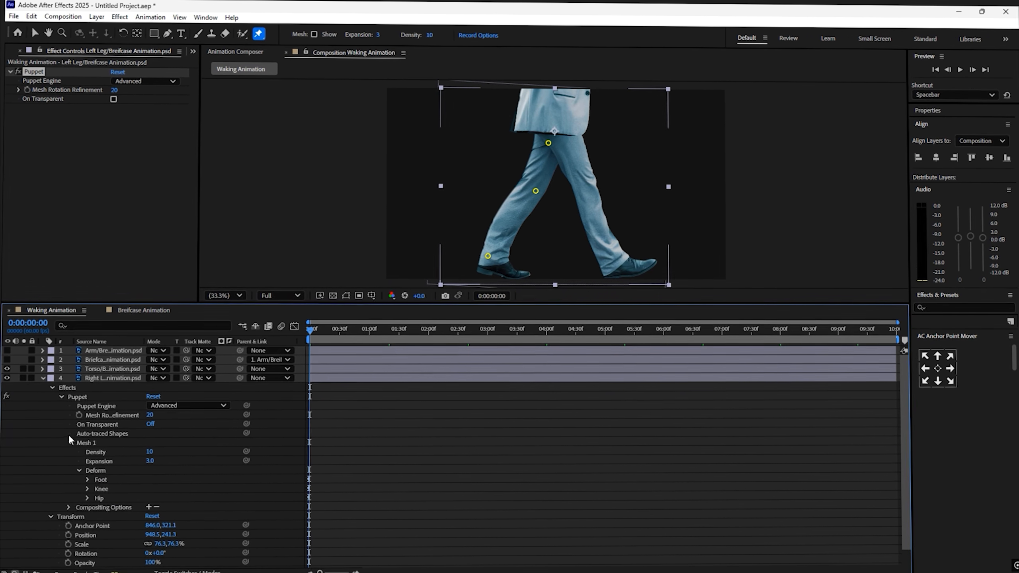
{"action": "left_click", "coordinate": [107, 378]}
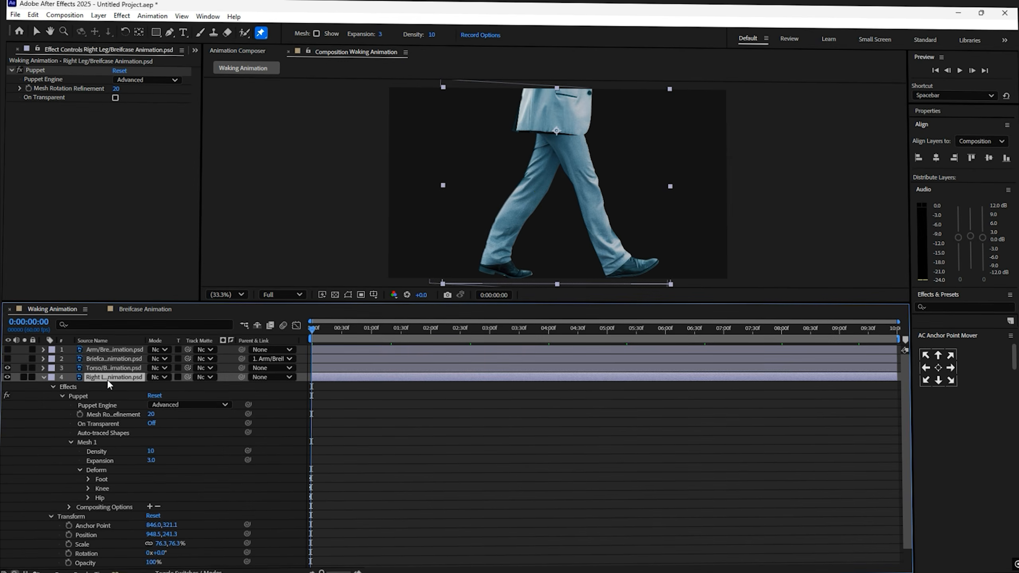
{"action": "key", "text": "u"}
{"action": "left_click", "coordinate": [421, 426]}
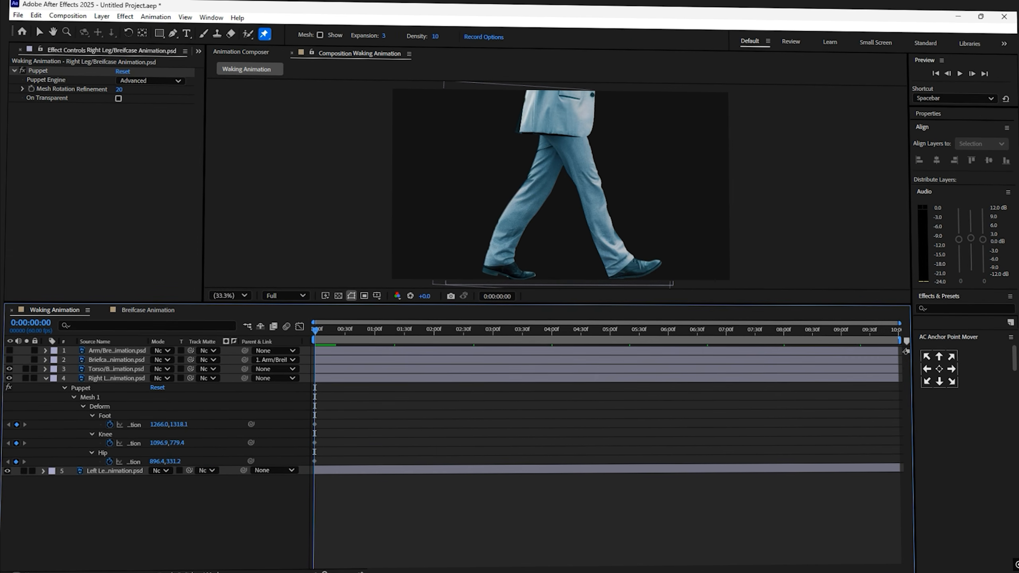
{"action": "left_click_drag", "start_coordinate": [315, 329], "coordinate": [354, 333]}
{"action": "left_click_drag", "start_coordinate": [155, 442], "coordinate": [63, 449]}
{"action": "left_click_drag", "start_coordinate": [156, 424], "coordinate": [97, 425]}
{"action": "left_click_drag", "start_coordinate": [155, 460], "coordinate": [79, 460]}
{"action": "left_click_drag", "start_coordinate": [155, 441], "coordinate": [87, 447]}
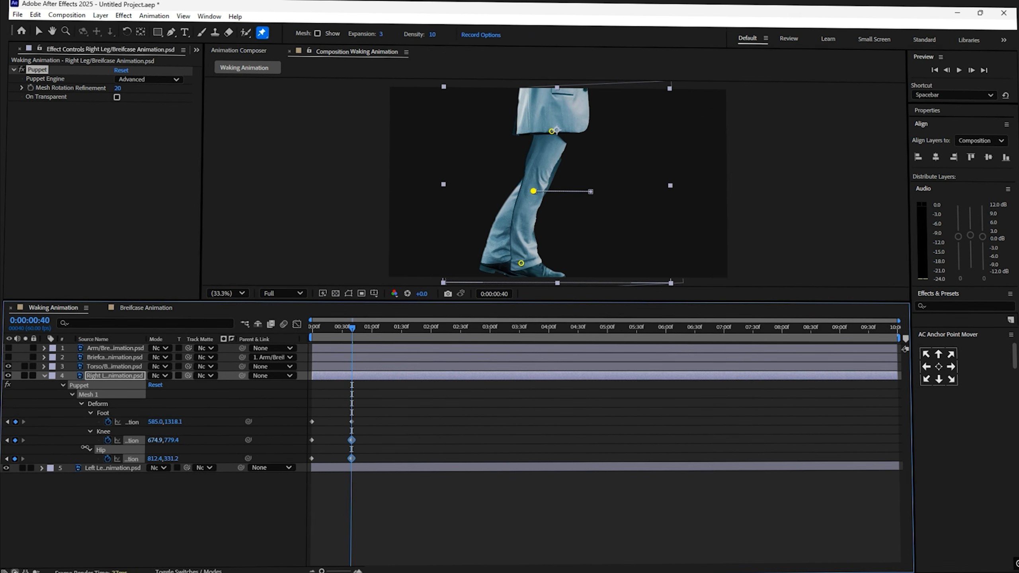
{"action": "left_click_drag", "start_coordinate": [156, 460], "coordinate": [163, 441]}
{"action": "left_click_drag", "start_coordinate": [156, 423], "coordinate": [166, 424]}
{"action": "left_click_drag", "start_coordinate": [157, 460], "coordinate": [150, 459]}
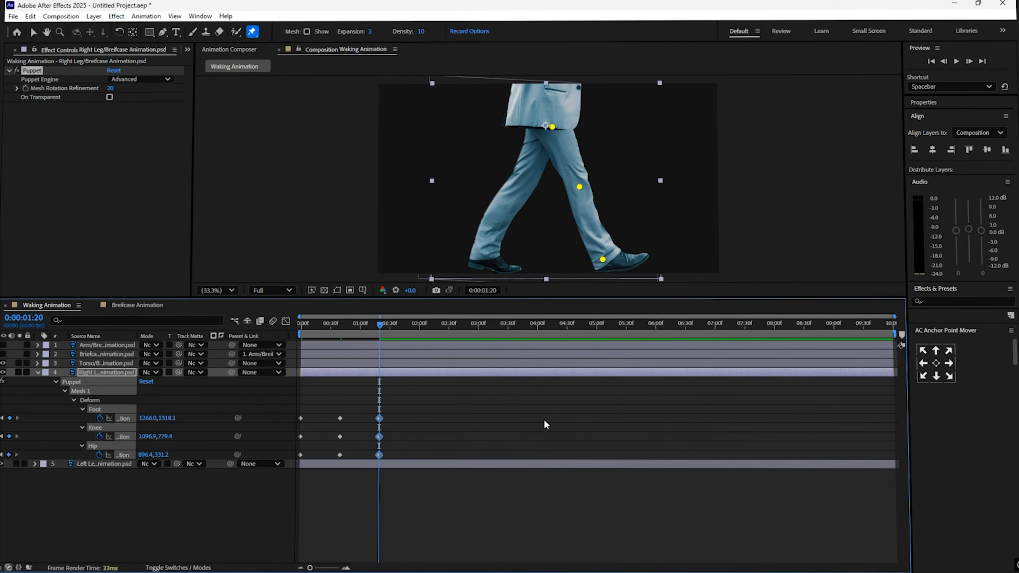
- Preview the Right Leg's step and shift its middle Foot keyframe slightly later
{"action": "left_click", "coordinate": [547, 424]}
{"action": "left_click_drag", "start_coordinate": [324, 329], "coordinate": [253, 338]}
{"action": "left_click", "coordinate": [331, 440]}
{"action": "key", "text": "space"}
{"action": "scroll", "coordinate": [325, 432], "scroll_direction": "up", "scroll_amount": 5}
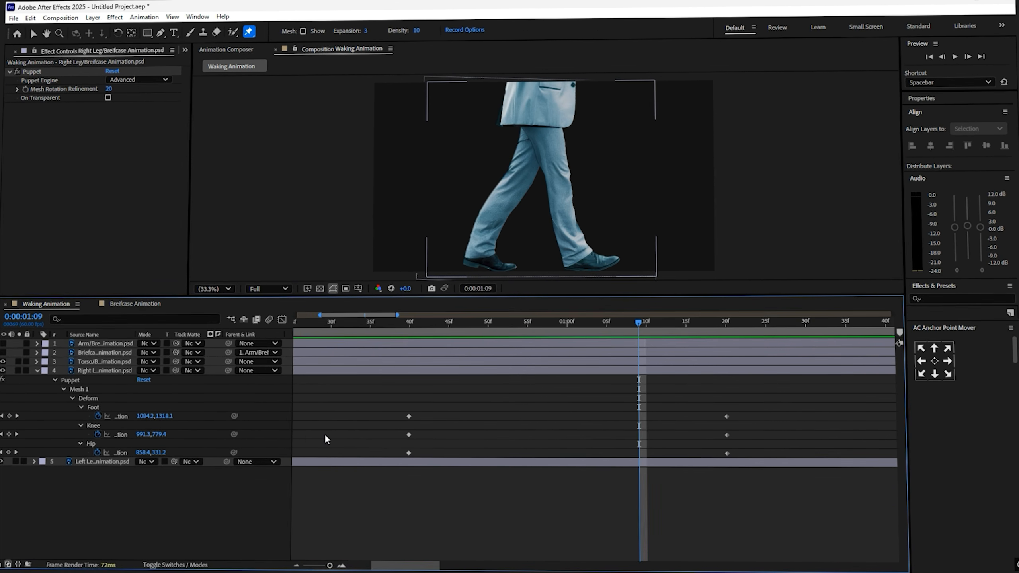
{"action": "left_click_drag", "start_coordinate": [408, 435], "coordinate": [457, 420]}
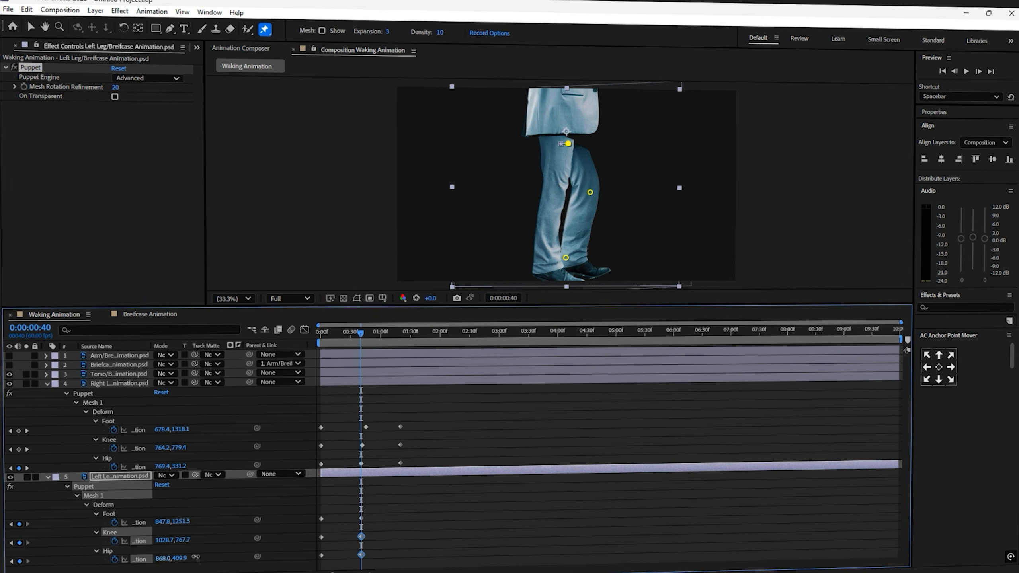
- Keyframe the Left Leg's Hip, Foot and Knee pin positions at 0:00:40 to bend it back
{"action": "left_click_drag", "start_coordinate": [195, 557], "coordinate": [224, 540]}
{"action": "left_click_drag", "start_coordinate": [163, 522], "coordinate": [241, 521]}
{"action": "left_click_drag", "start_coordinate": [162, 540], "coordinate": [176, 539]}
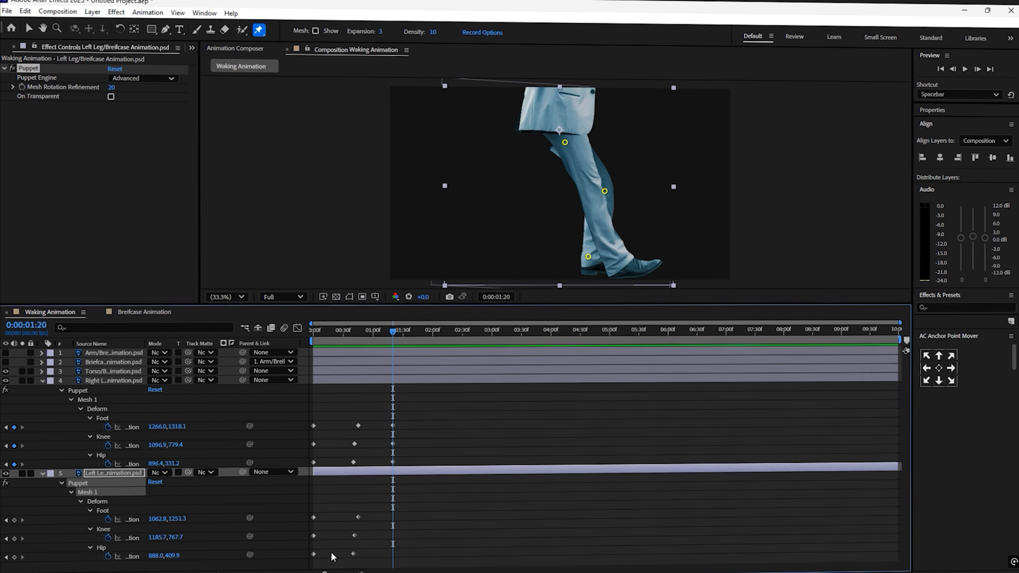
- Shift the Left Leg's middle Foot keyframe slightly later on the timeline
{"action": "left_click_drag", "start_coordinate": [330, 558], "coordinate": [305, 516]}
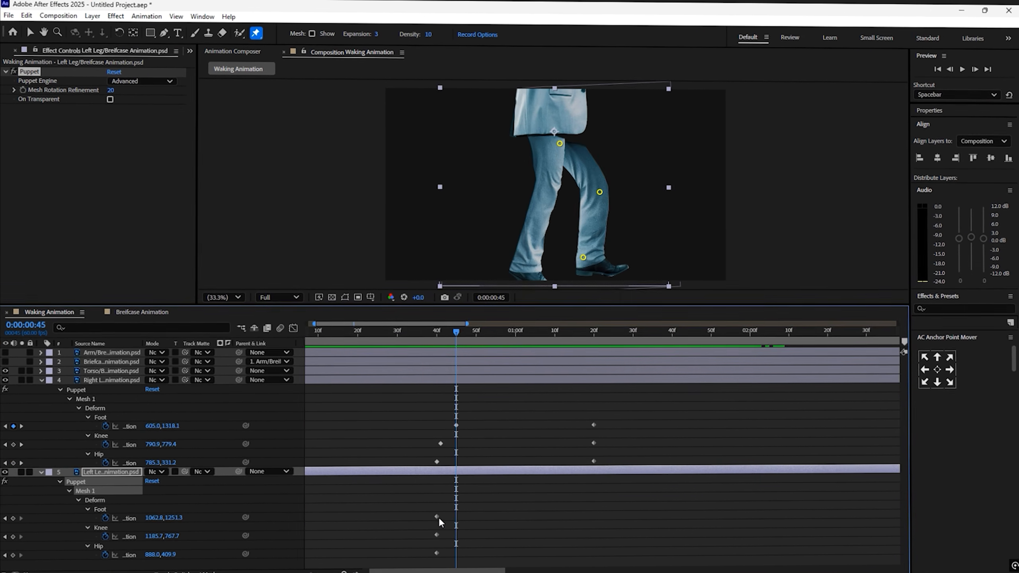
{"action": "mouse_move", "coordinate": [437, 517]}
{"action": "left_mouse_down"}
{"action": "mouse_move", "coordinate": [453, 518]}
{"action": "mouse_move", "coordinate": [438, 535]}
{"action": "left_mouse_up"}
{"action": "left_click", "coordinate": [443, 330]}
{"action": "key", "text": "minus"}
{"action": "key", "text": "minus"}
{"action": "left_click", "coordinate": [452, 529]}
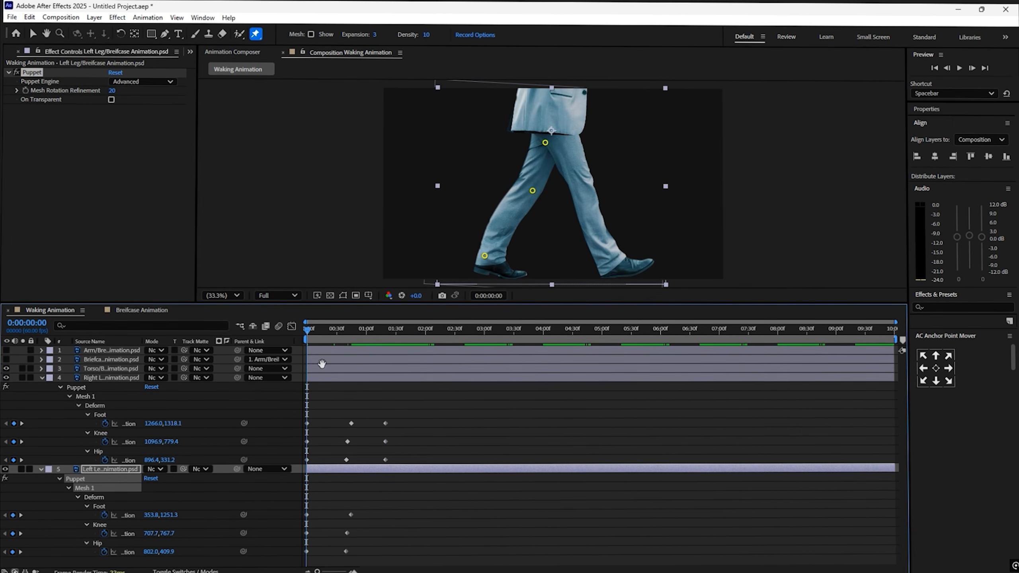
- Preview the leg animation from the start
{"action": "key", "text": "space"}
{"action": "key", "text": "space"}
{"action": "key", "text": "equal"}
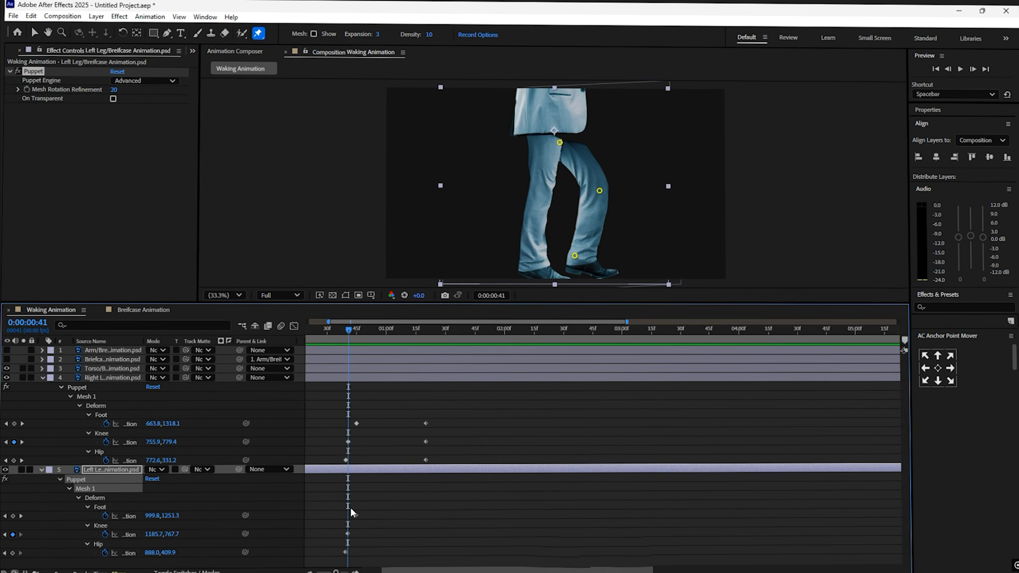
{"action": "scroll", "coordinate": [351, 507], "scroll_direction": "up", "scroll_amount": 2}
{"action": "left_click_drag", "start_coordinate": [336, 335], "coordinate": [283, 341]}
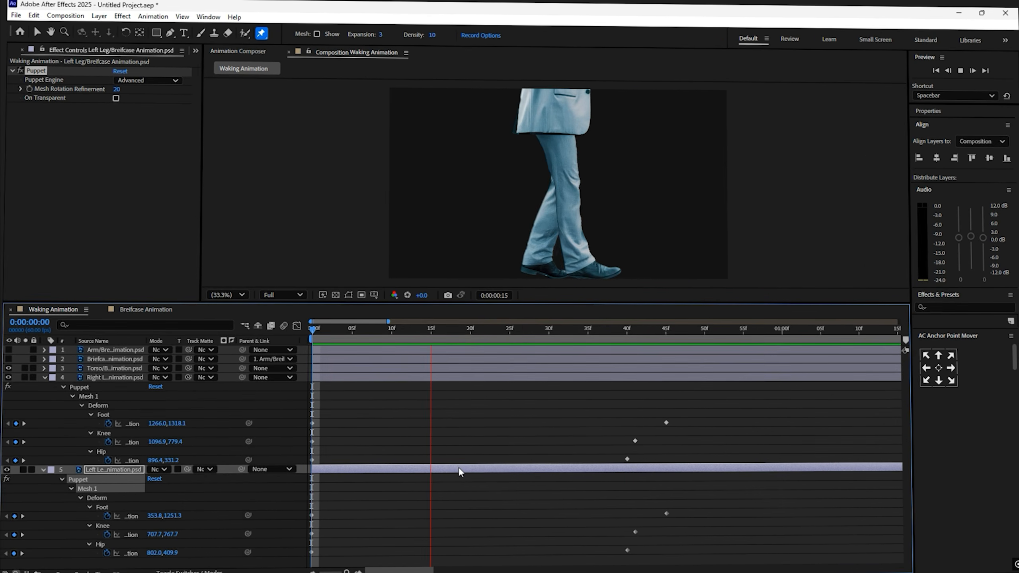
{"action": "scroll", "coordinate": [458, 470], "scroll_direction": "down", "scroll_amount": 3}
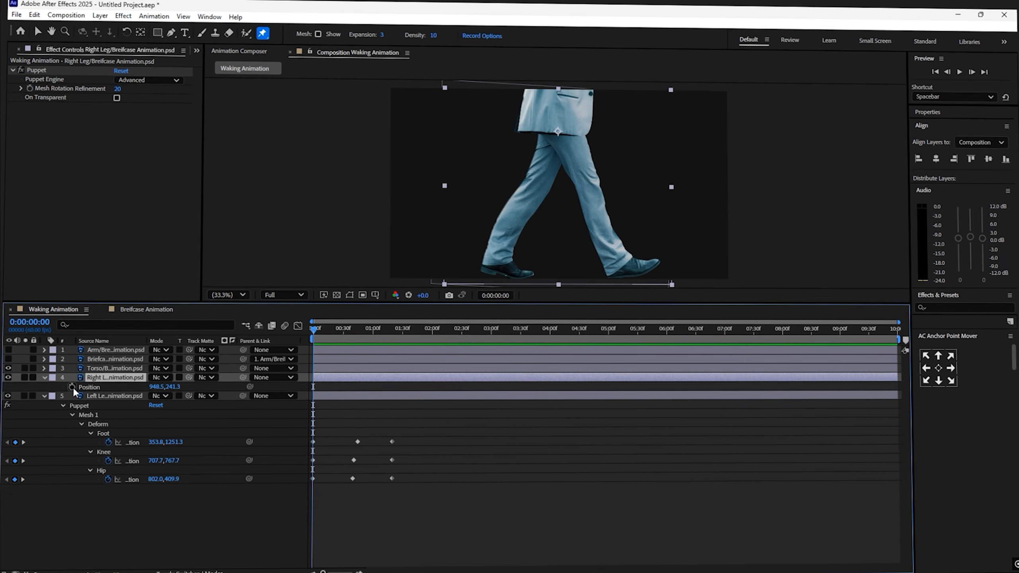
- Add Right Leg Position keyframes at 0:00:40 and 0:01:20 matching its starting position
{"action": "left_click", "coordinate": [74, 387]}
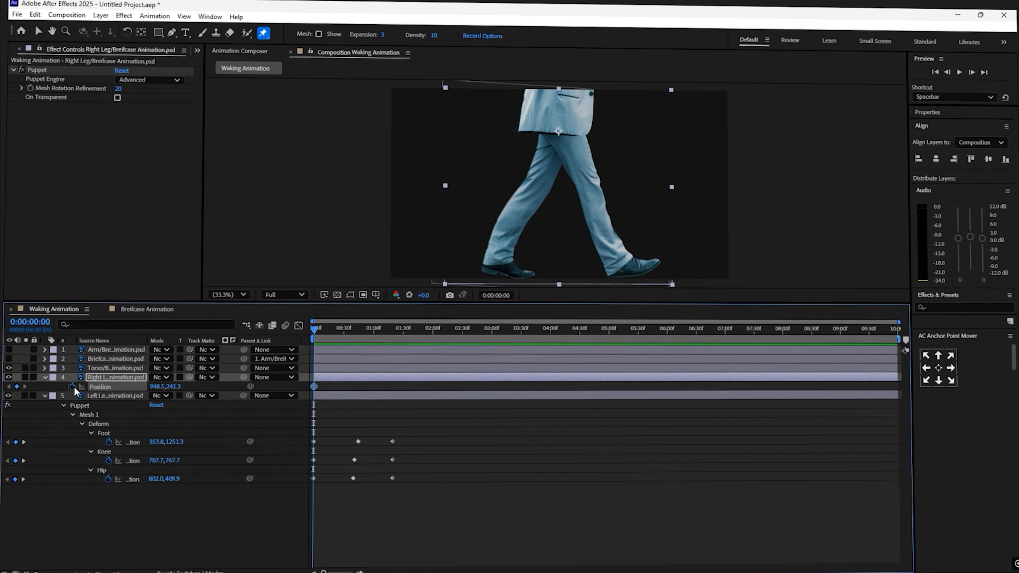
{"action": "key", "text": "k"}
{"action": "left_click", "coordinate": [17, 386]}
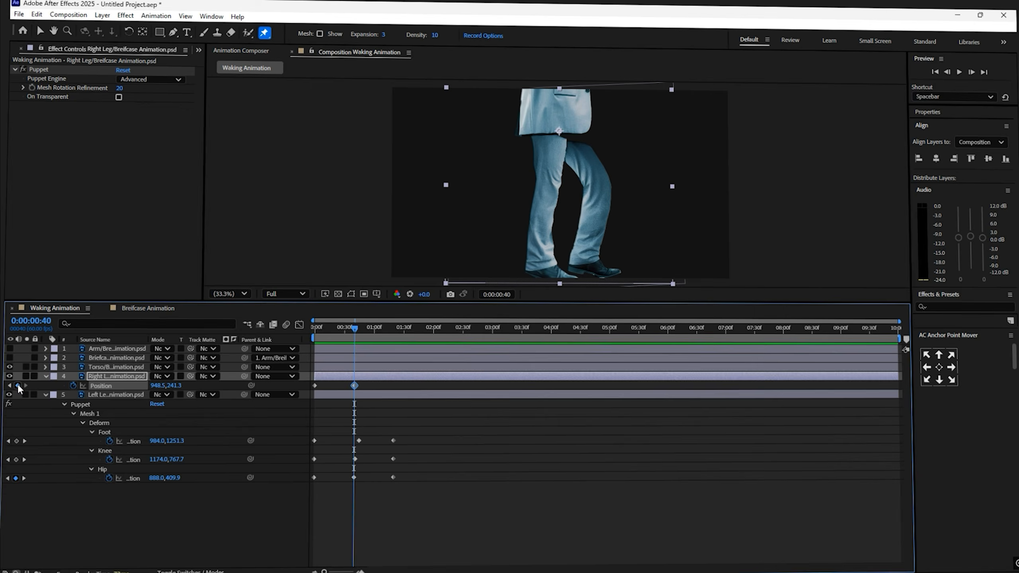
{"action": "key", "text": "k"}
{"action": "left_click", "coordinate": [14, 385]}
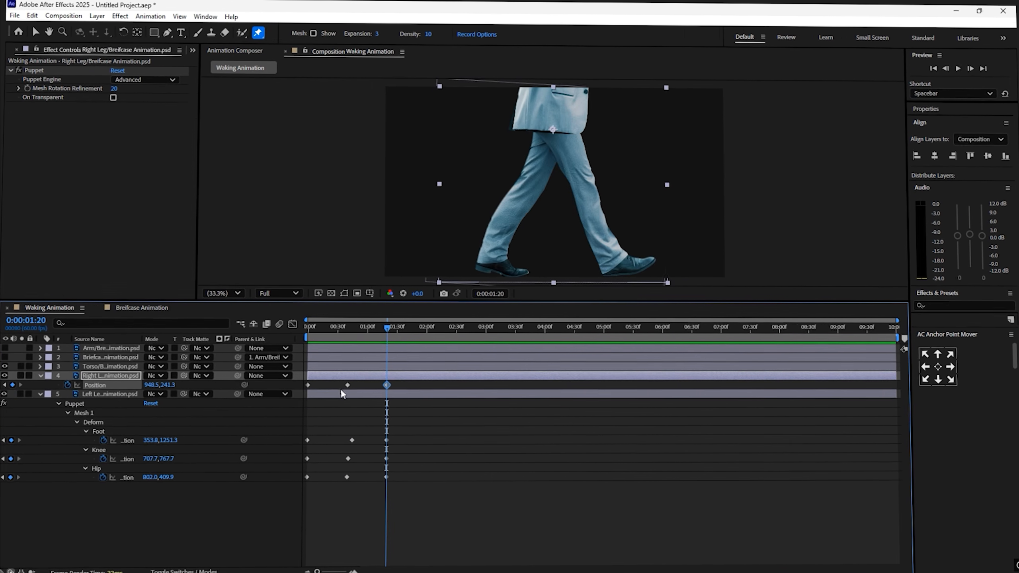
- Set the Right Leg's vertical position to 190 at 0:01:00 to lift the leg mid-step
{"action": "key", "text": "shift+Page_Up"}
{"action": "key", "text": "shift+Page_Up"}
{"action": "left_click_drag", "start_coordinate": [150, 385], "coordinate": [155, 388]}
{"action": "key", "text": "ctrl+z"}
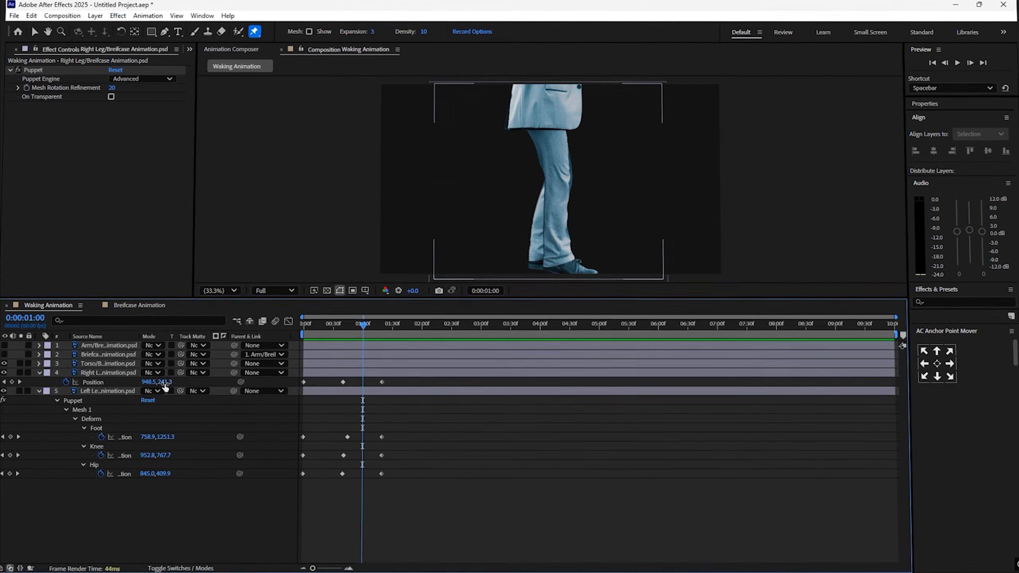
{"action": "left_click", "coordinate": [163, 382]}
{"action": "type", "text": "190"}
{"action": "key", "text": "Return"}
- Apply Easy Ease to the Right Leg's position keyframes and adjust them in the Graph Editor
{"action": "left_click_drag", "start_coordinate": [391, 386], "coordinate": [326, 378]}
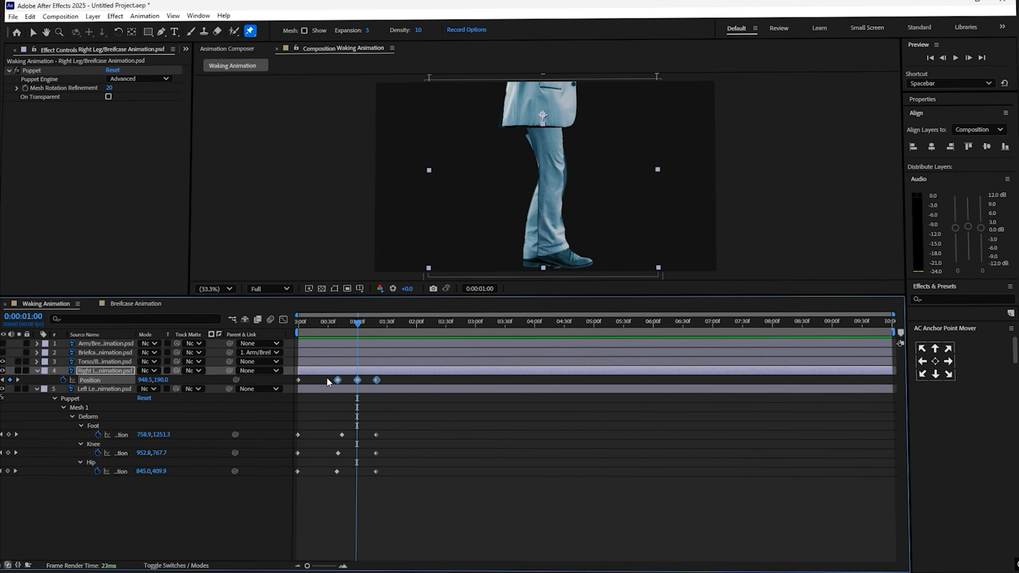
{"action": "key", "text": "F9"}
{"action": "left_click", "coordinate": [282, 320]}
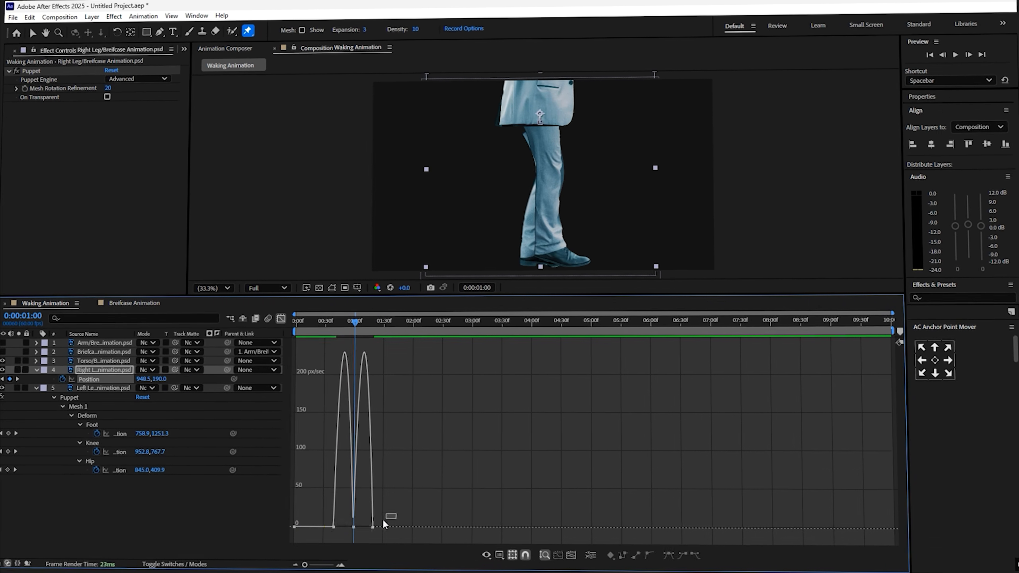
{"action": "left_click_drag", "start_coordinate": [372, 526], "coordinate": [369, 526]}
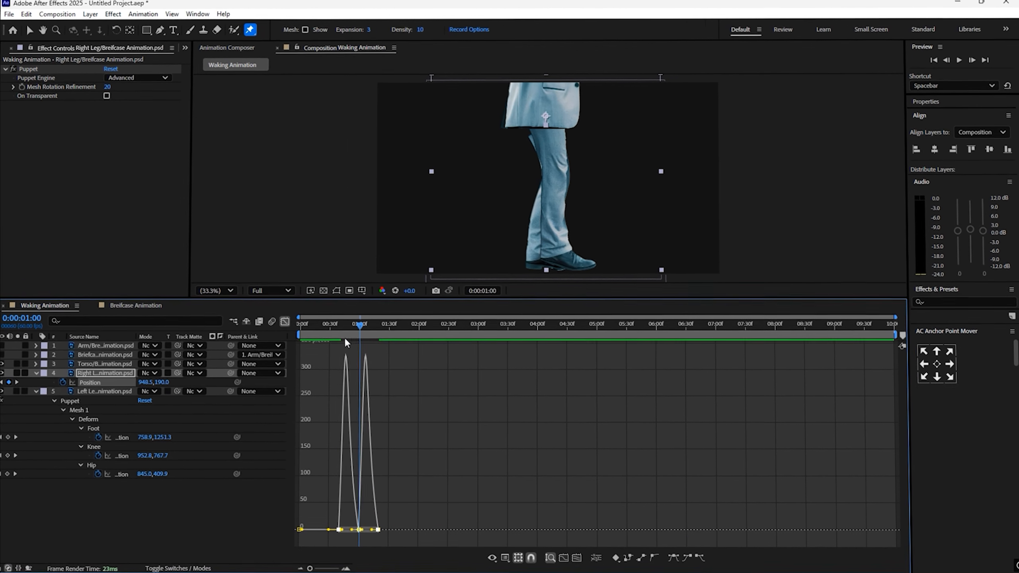
{"action": "left_click", "coordinate": [338, 331]}
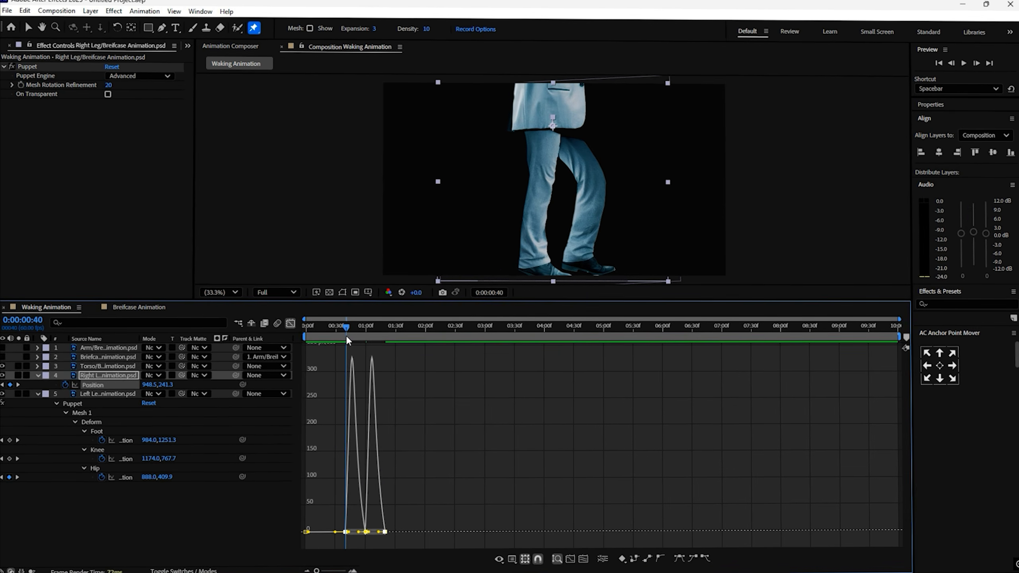
- Paste the position keyframes onto the Left Leg and copy its first keyframe to the end of the cycle
{"action": "left_click", "coordinate": [68, 403]}
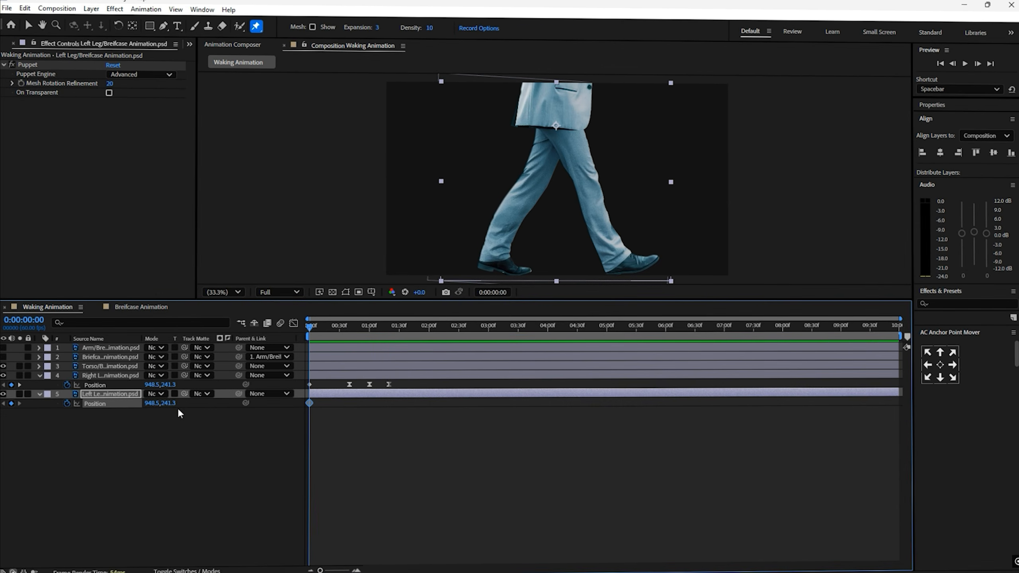
{"action": "key", "text": "ctrl+v"}
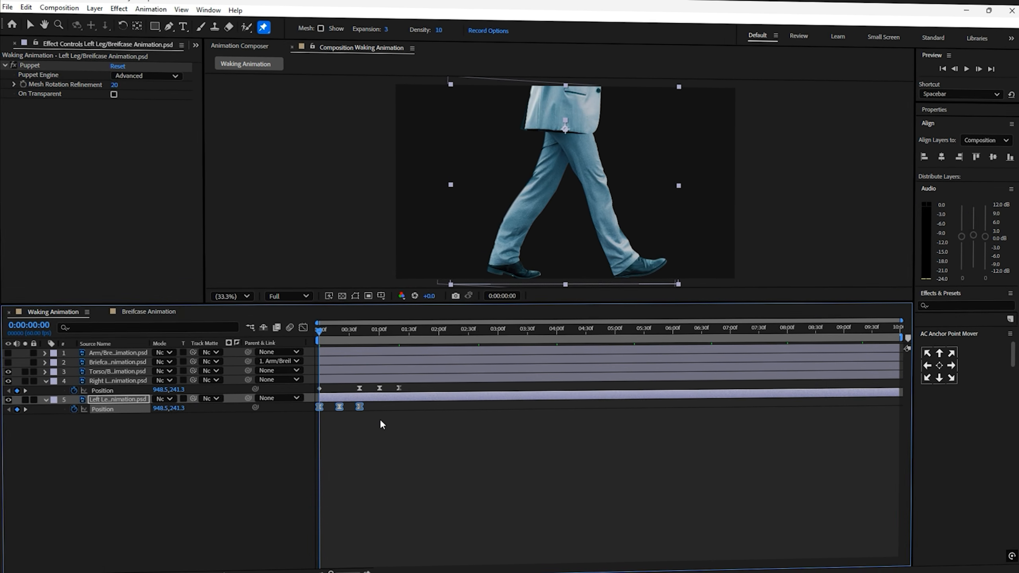
{"action": "left_click", "coordinate": [316, 407]}
{"action": "key", "text": "ctrl+c"}
{"action": "left_click_drag", "start_coordinate": [321, 332], "coordinate": [284, 349]}
{"action": "key", "text": "ctrl+v"}
- Preview the leg bounce from the start
{"action": "left_click", "coordinate": [406, 413]}
{"action": "key", "text": "space"}
{"action": "left_click", "coordinate": [95, 399]}
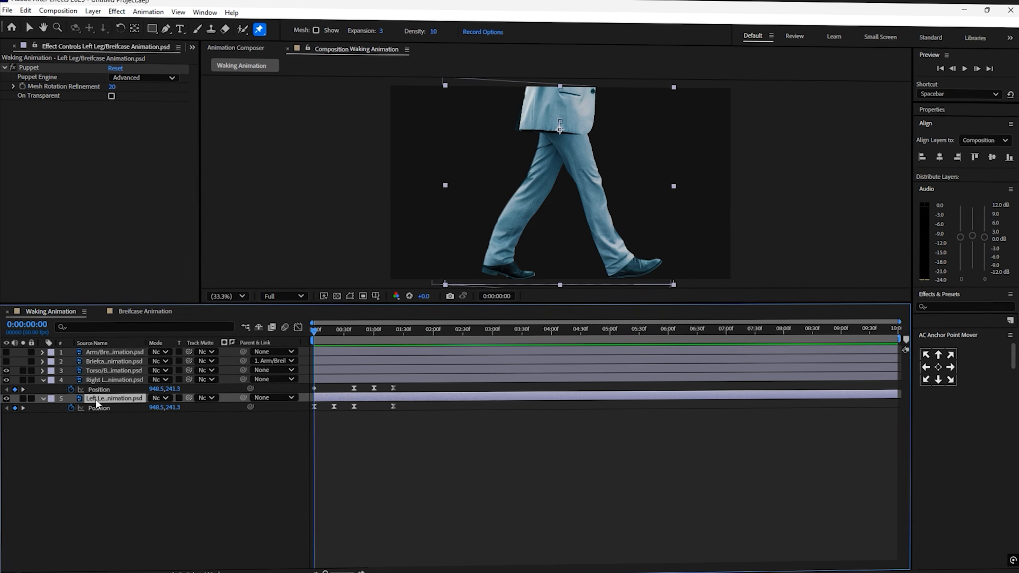
- Add a loopOut() expression to the Right Leg's Foot pin position
{"action": "left_click", "coordinate": [98, 381], "text": "shift"}
{"action": "key", "text": "u"}
{"action": "left_click", "coordinate": [108, 426], "text": "alt"}
{"action": "type", "text": "loopOut()"}
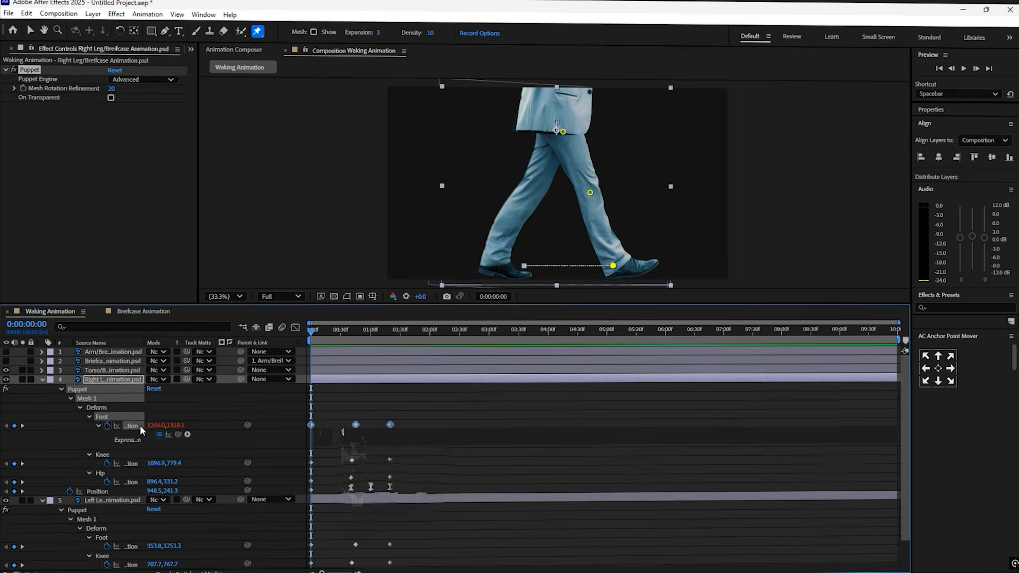
- Add loopOut() expressions to the Right Leg's Knee and Hip puppet pin positions
{"action": "double_click", "coordinate": [380, 459]}
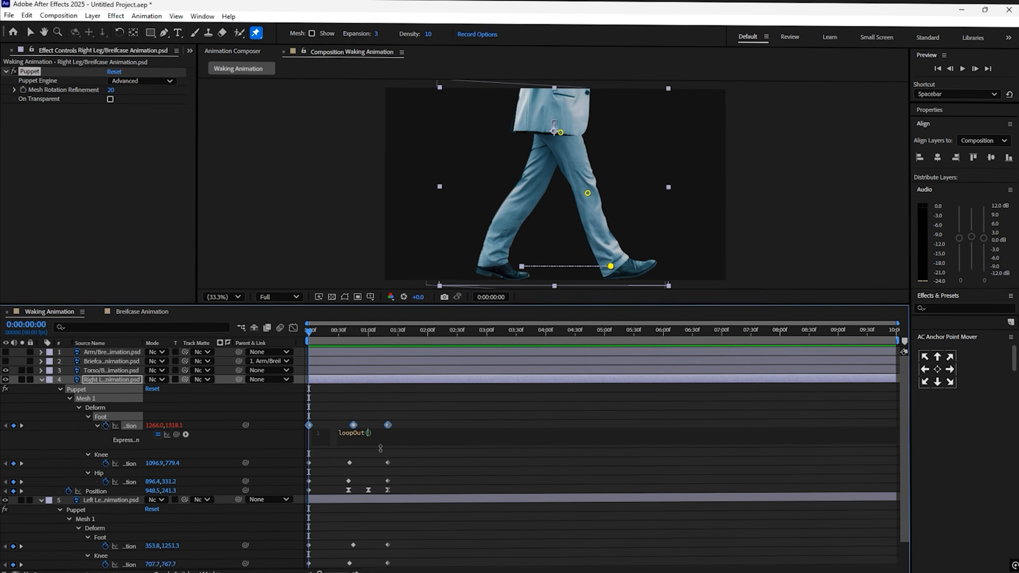
{"action": "left_click", "coordinate": [105, 464], "text": "alt"}
{"action": "type", "text": "loopOut()"}
{"action": "left_click", "coordinate": [104, 498], "text": "alt"}
{"action": "type", "text": "loopOut()"}
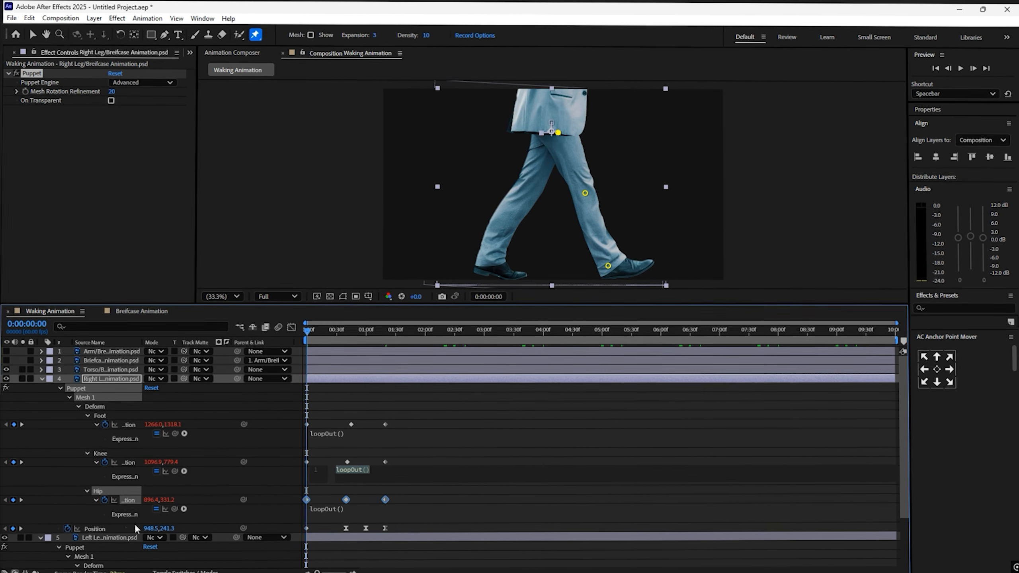
- Add a loopOut() expression to the Right Leg layer's Position and collapse the layer's properties
{"action": "left_click", "coordinate": [67, 528], "text": "alt"}
{"action": "type", "text": "loopOut()"}
{"action": "left_click", "coordinate": [59, 387]}
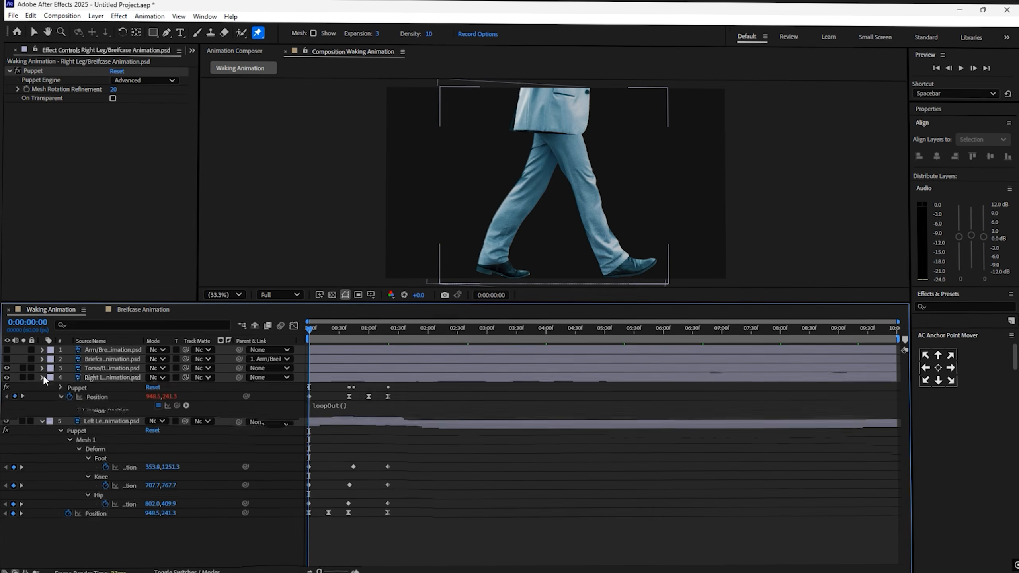
{"action": "left_click", "coordinate": [43, 378]}
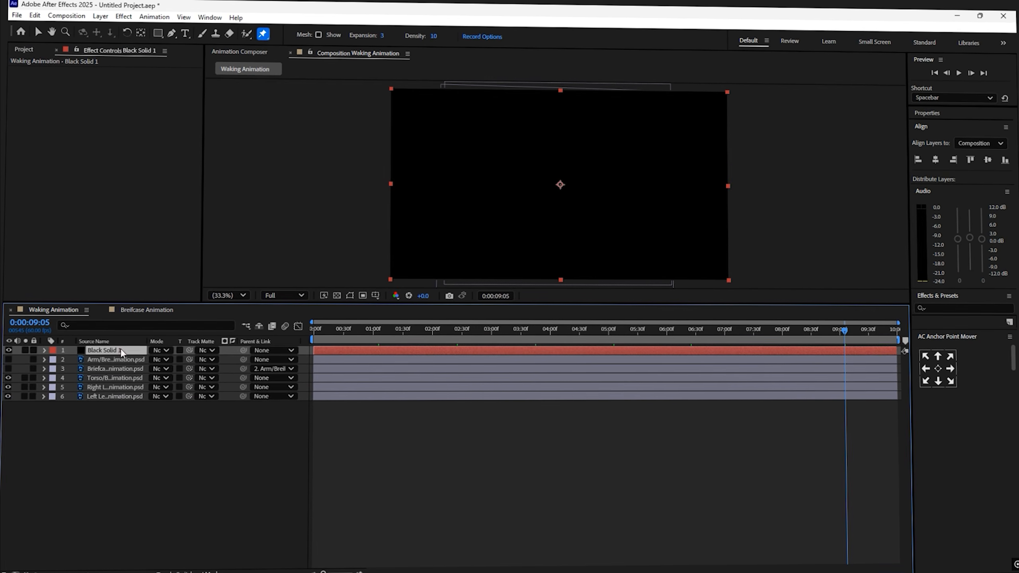
- Move the black solid layer to the bottom of the layer stack as the background
{"action": "left_click_drag", "start_coordinate": [120, 350], "coordinate": [116, 401]}
{"action": "left_click_drag", "start_coordinate": [11, 349], "coordinate": [10, 359]}
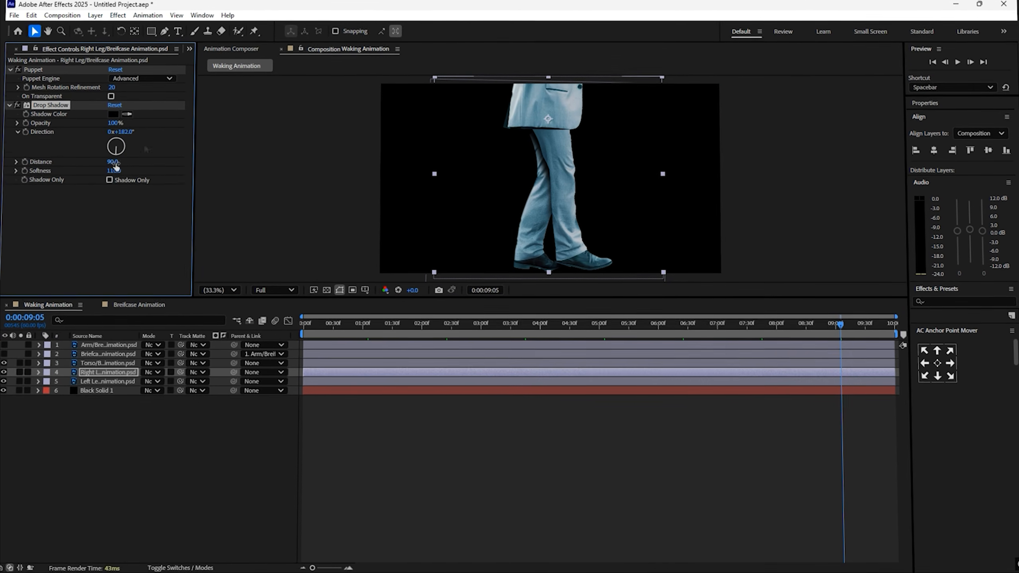
{"action": "left_click", "coordinate": [93, 380]}
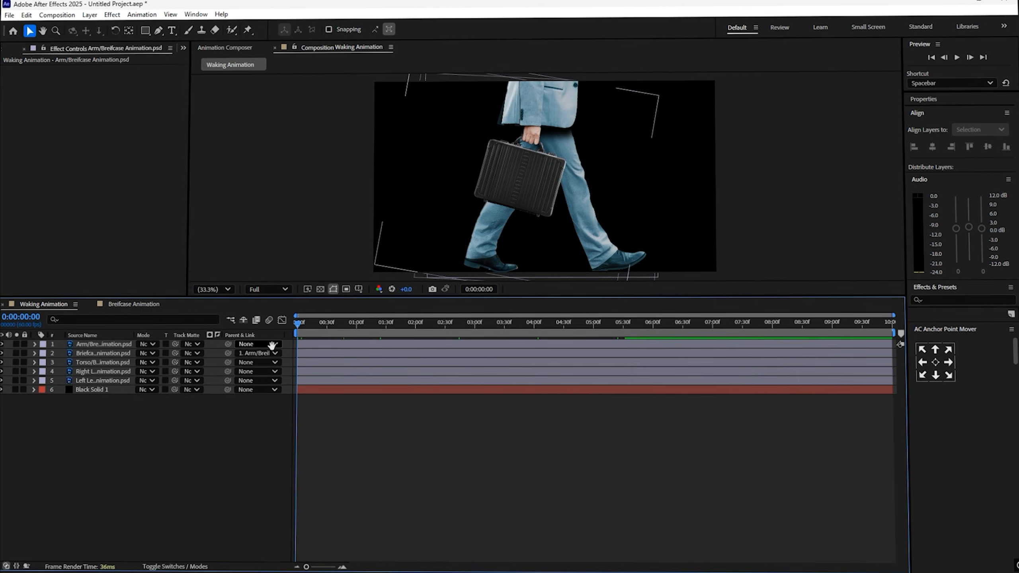
- Preview the looping walk animation and return to the start of the timeline
{"action": "key", "text": "space"}
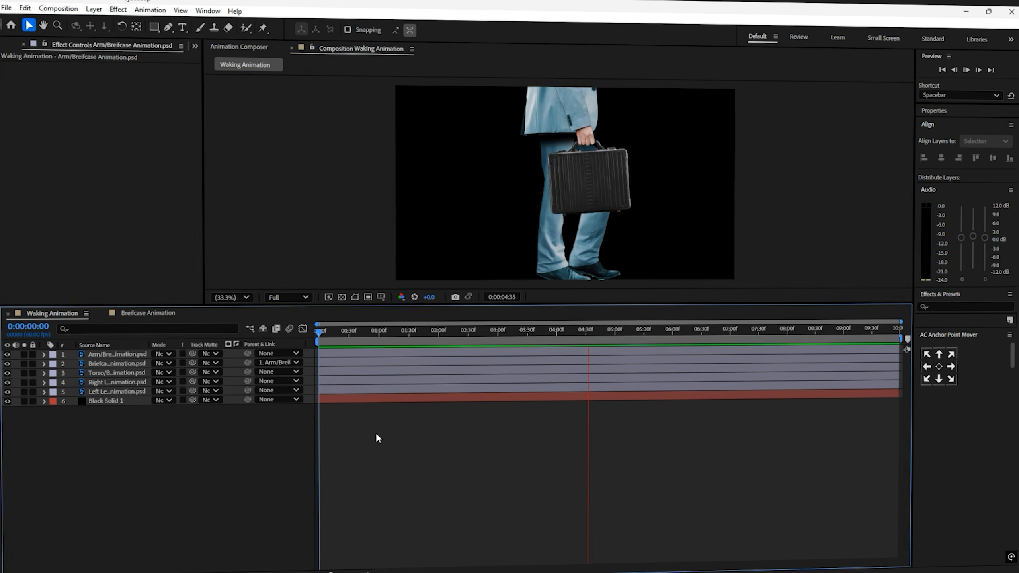
{"action": "left_click", "coordinate": [313, 336]}
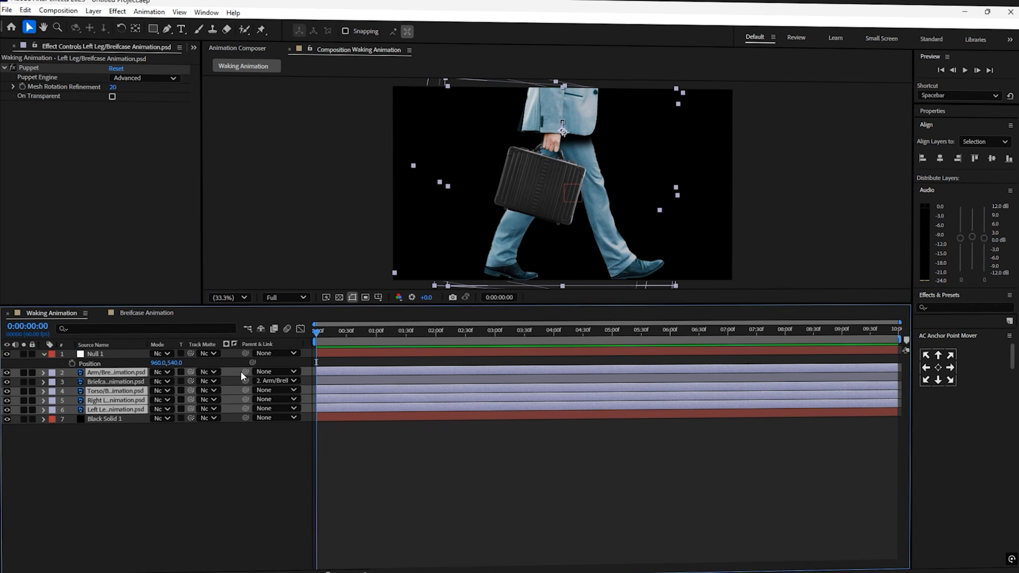
- Add a null object, parent the body-part layers to it, and open its Position property
{"action": "left_click_drag", "start_coordinate": [243, 370], "coordinate": [37, 378]}
{"action": "left_click", "coordinate": [112, 353]}
{"action": "left_click", "coordinate": [72, 363]}
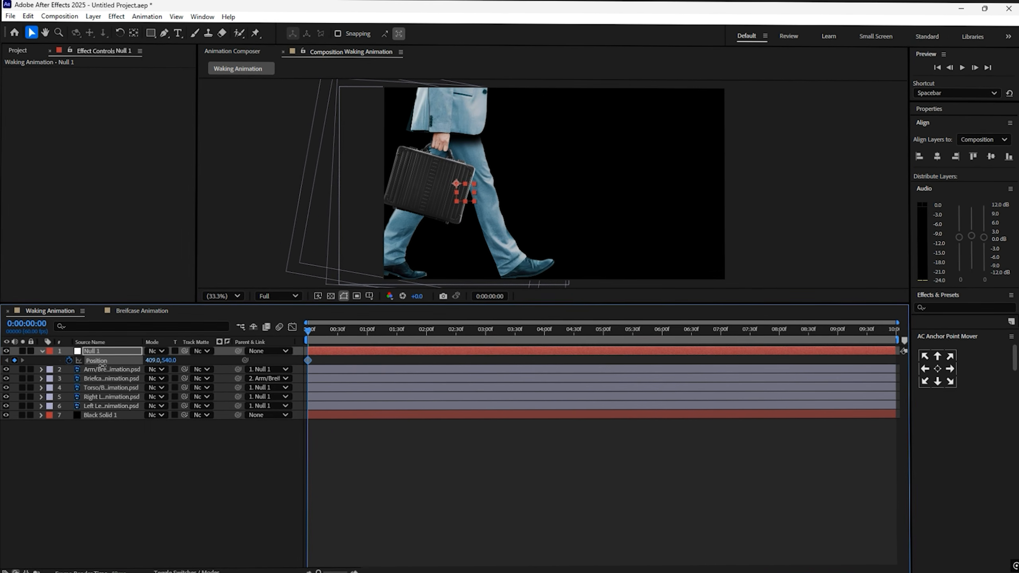
- Keyframe the null's Position at the end of the timeline with X set to 1834
{"action": "left_click", "coordinate": [151, 360]}
{"action": "type", "text": "1834"}
{"action": "key", "text": "Return"}
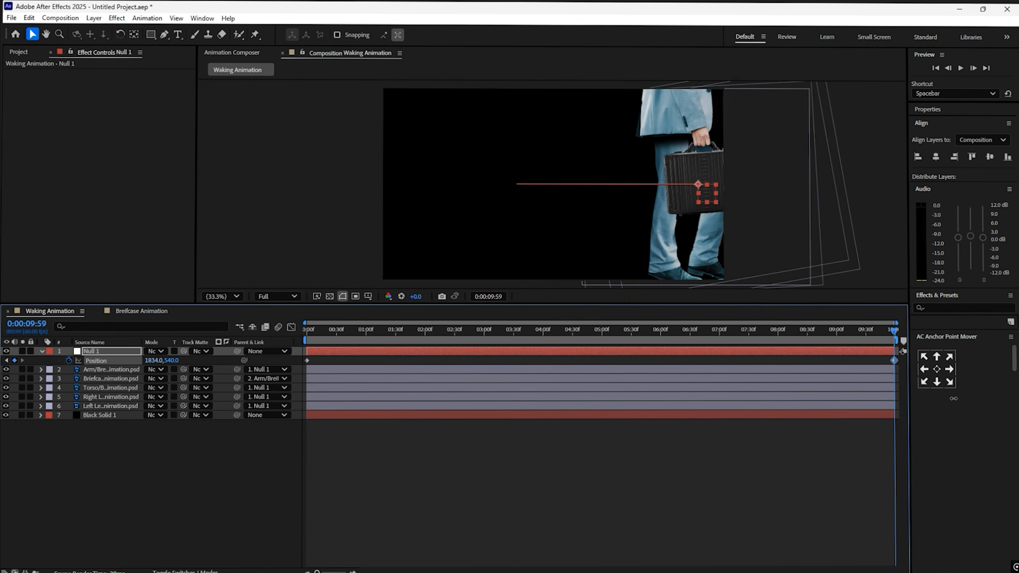